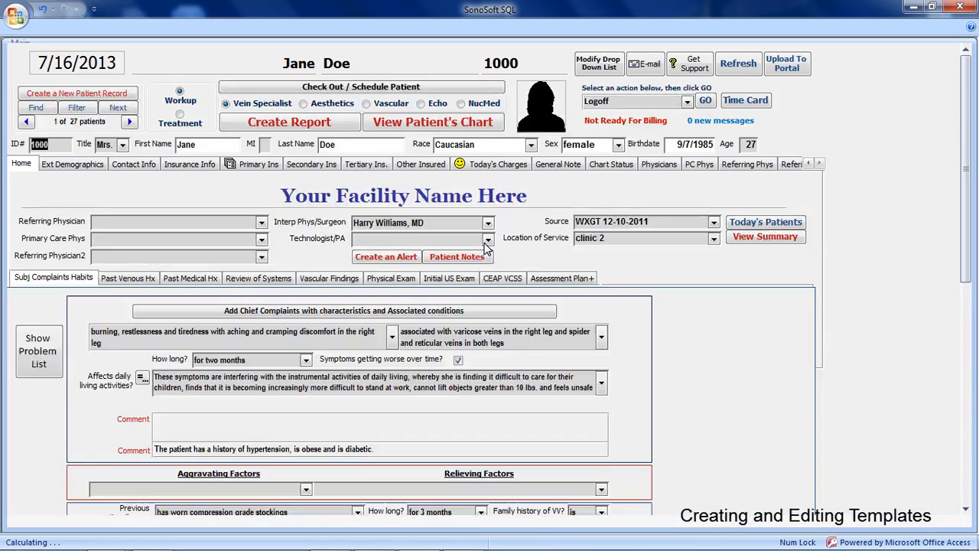
Go to the next patient record and open the General Note 2 report template for editing
left_click(130, 121)
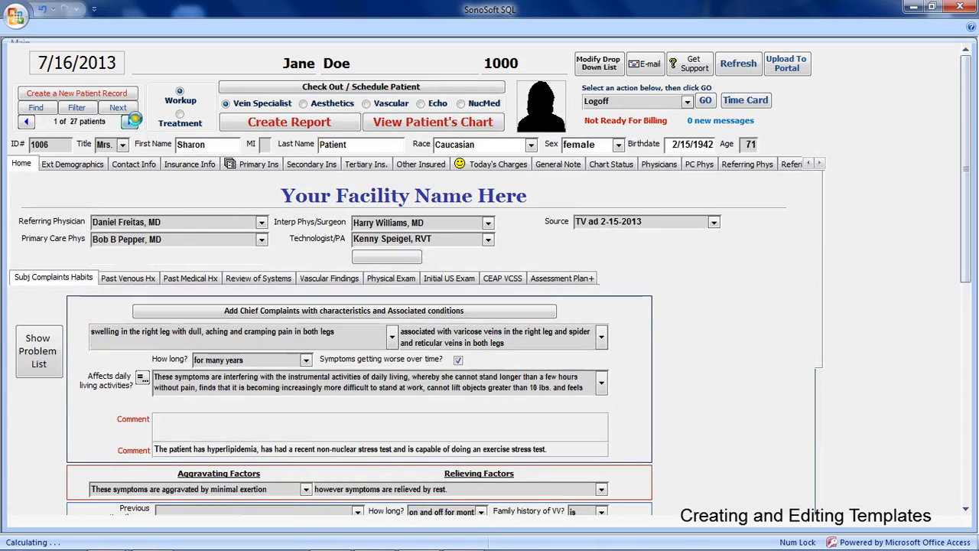
left_click(306, 124)
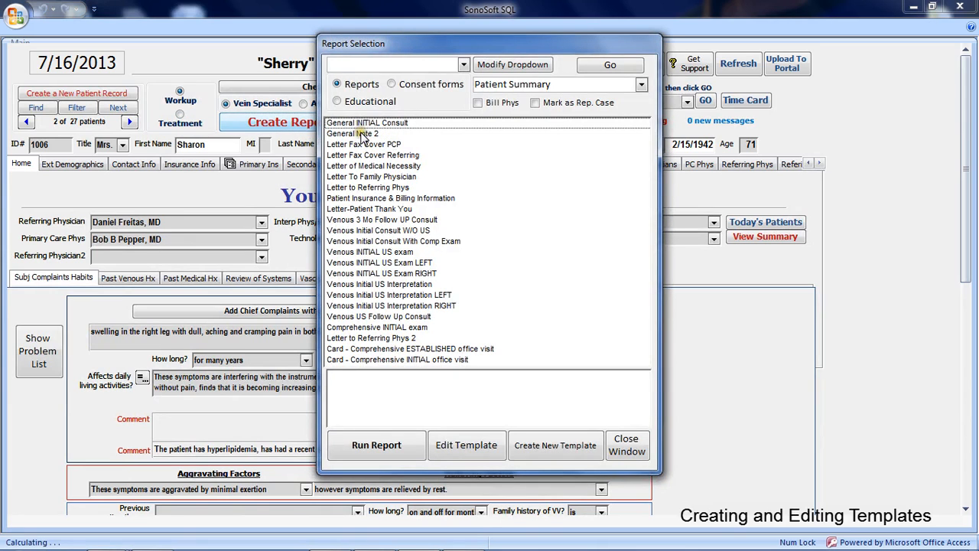
left_click(362, 135)
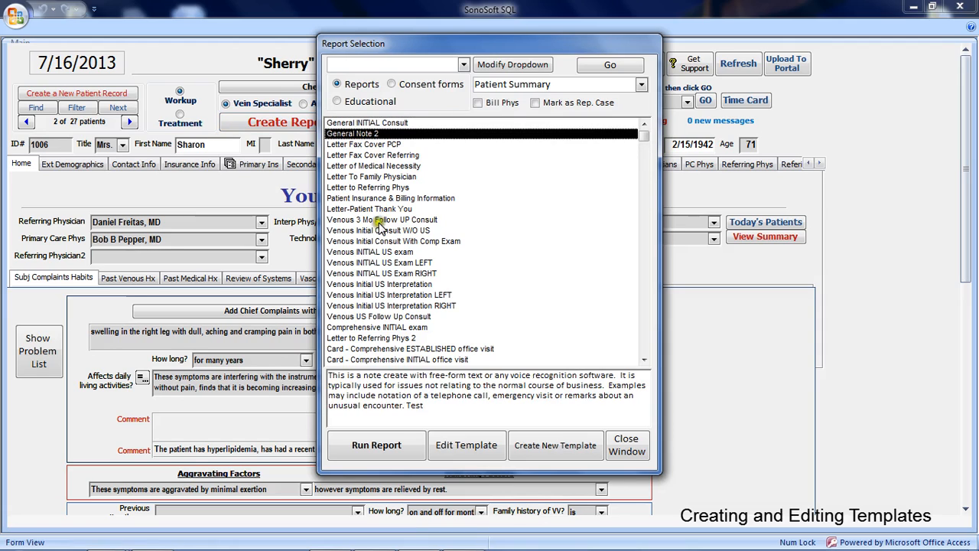
left_click(471, 448)
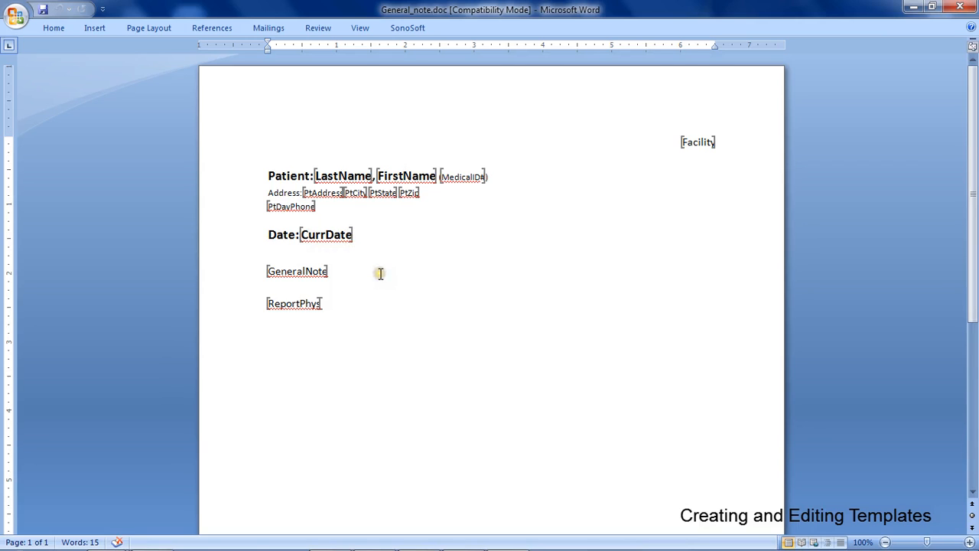
Insert the DLA field from the patient form's "Affects daily living activities?" entry on a new line above GeneralNote in the Word template
left_click(266, 255)
key("Return")
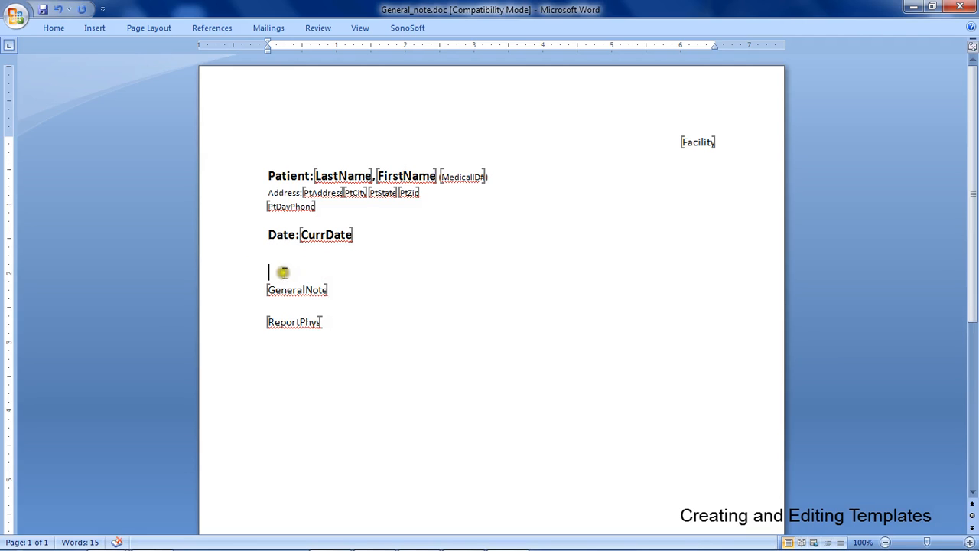
left_click(913, 8)
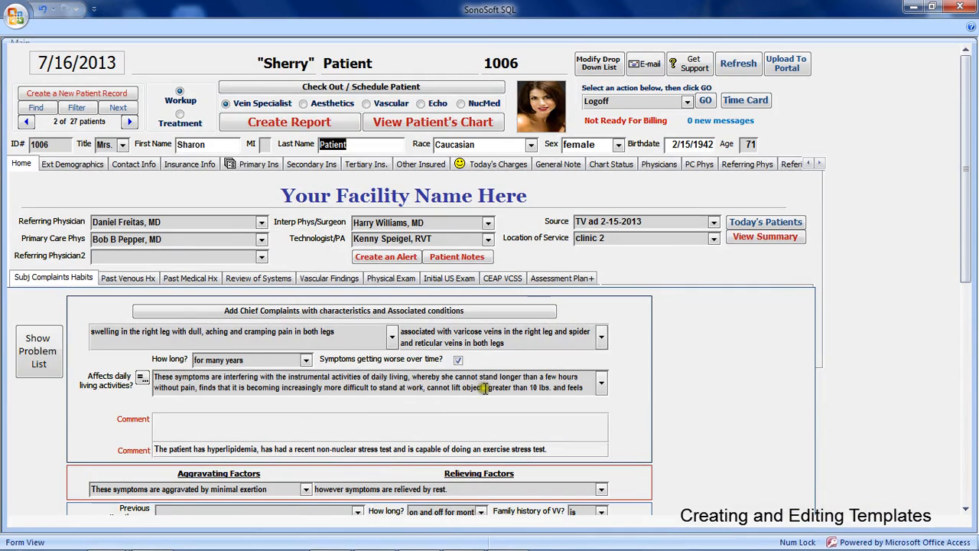
left_click(200, 387)
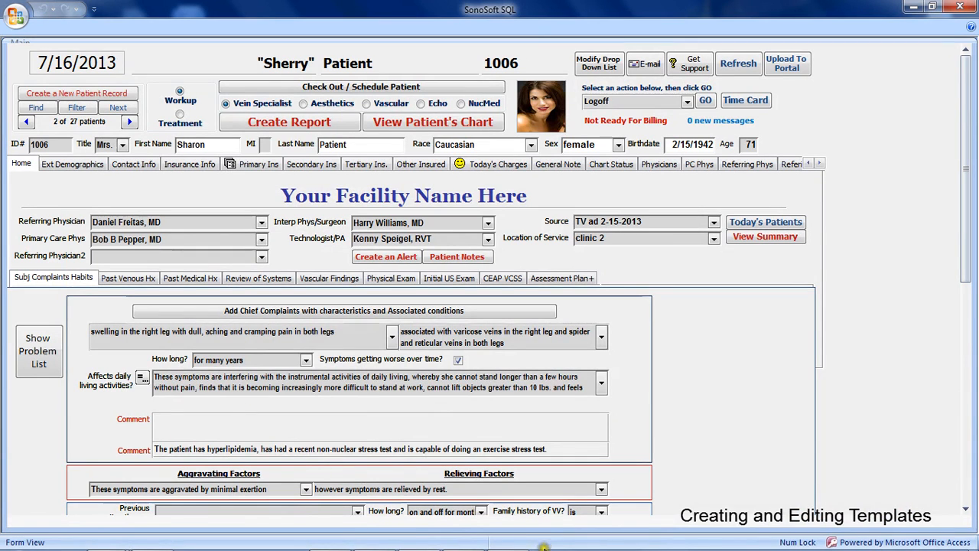
left_click(511, 535)
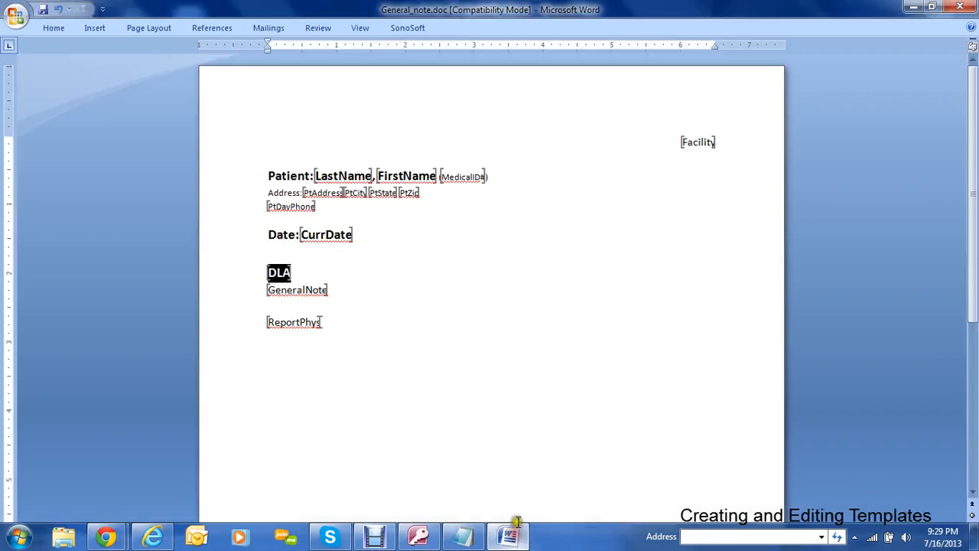
left_click(297, 267)
key("Up")
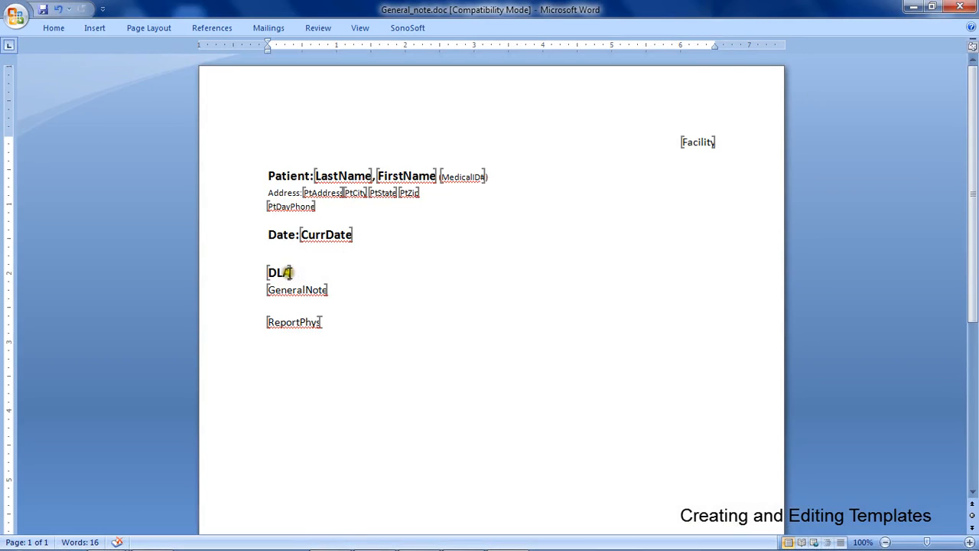
Remove the bold formatting from the DLA field in the template
left_click_drag(295, 273, 273, 277)
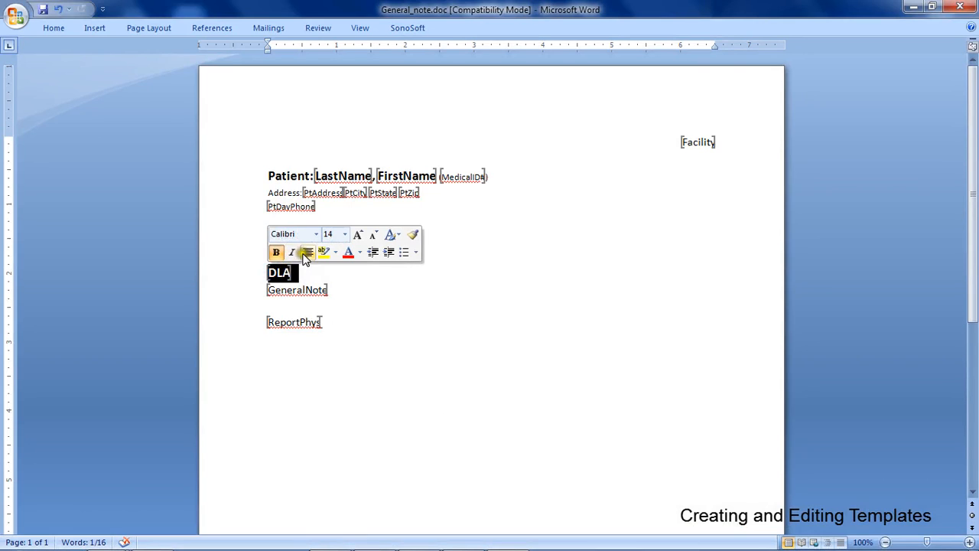
left_click(337, 274)
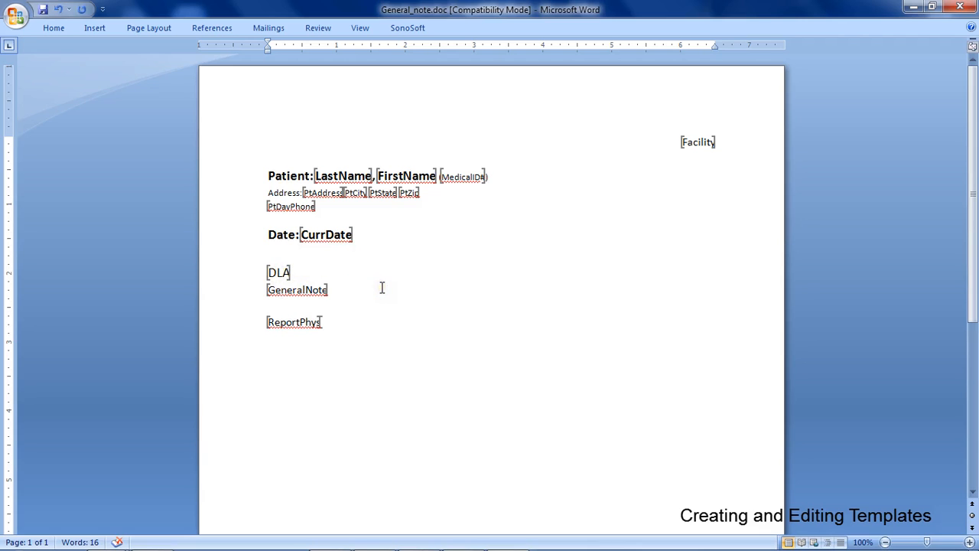
left_click(316, 271)
Examine the "How long?" symptom duration field on the SonoSoft patient form, and return to the Word template
left_click(911, 9)
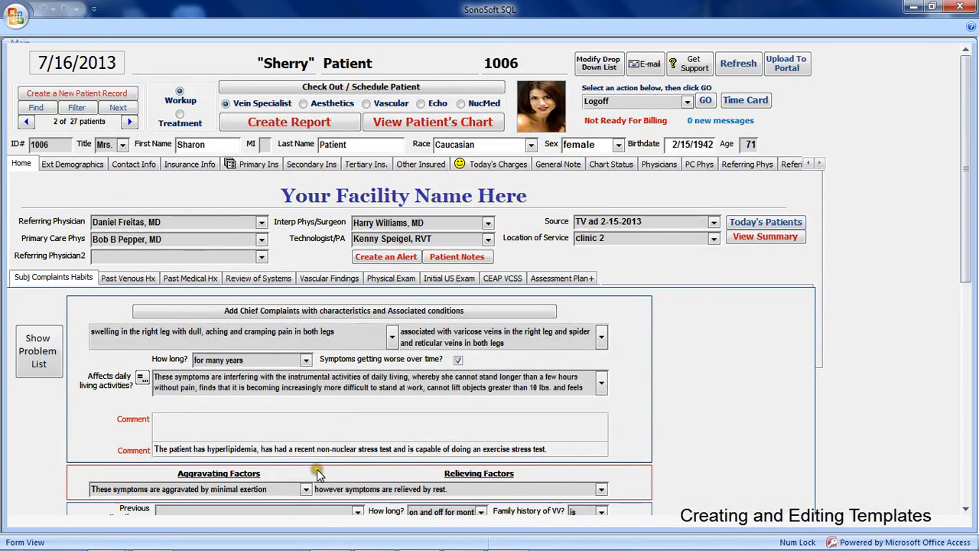
left_click(306, 360)
left_click(302, 361)
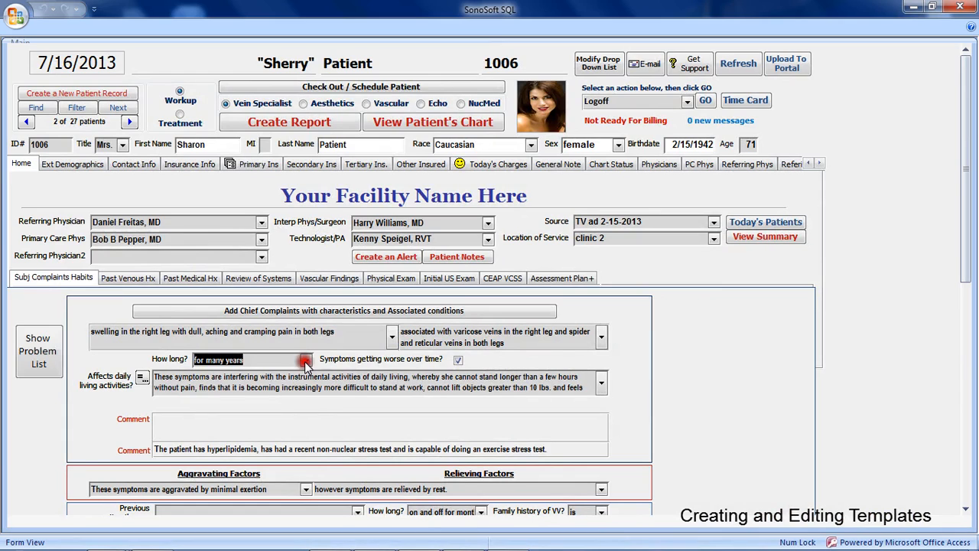
left_click(257, 361)
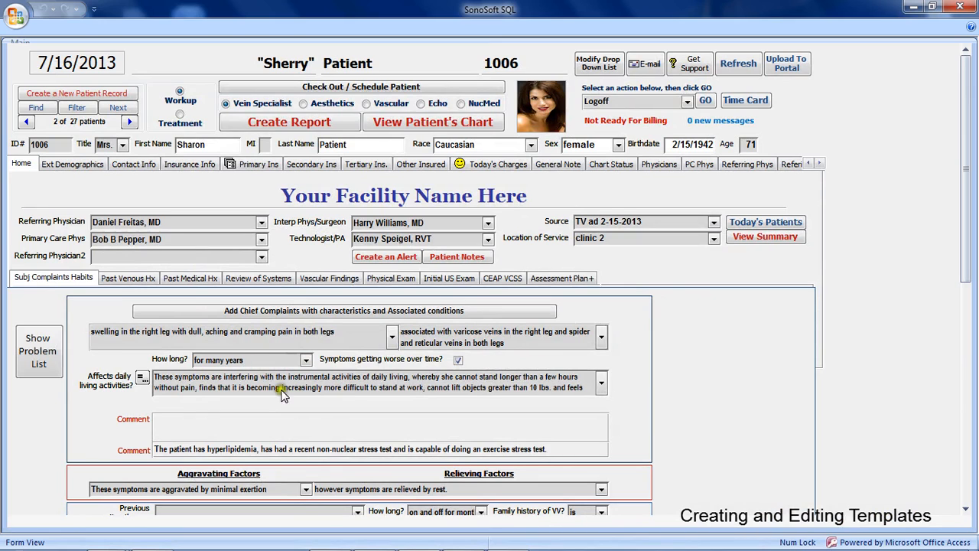
left_click(513, 537)
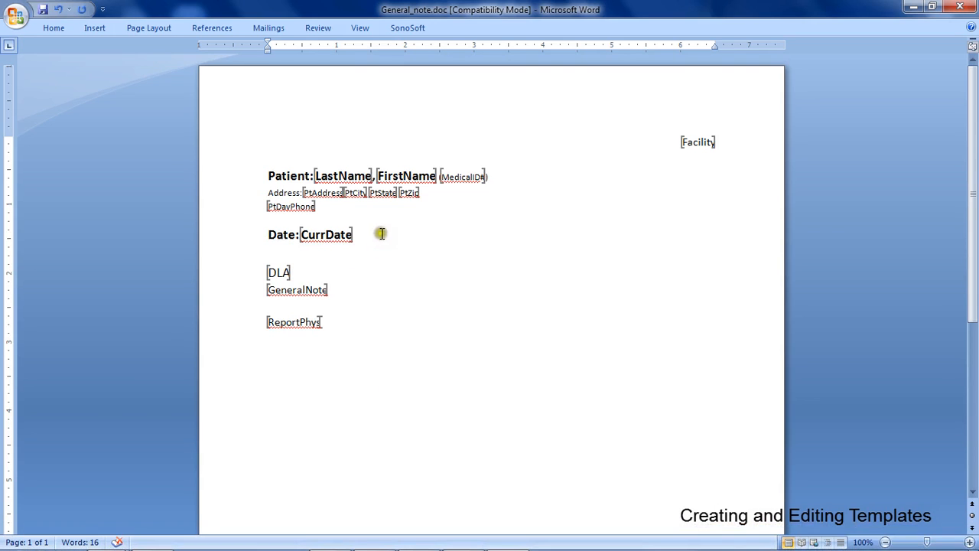
Add the text "The patient has been suffering these symptoms" after the DLA field, correcting the spelling of "patient"
left_click(315, 271)
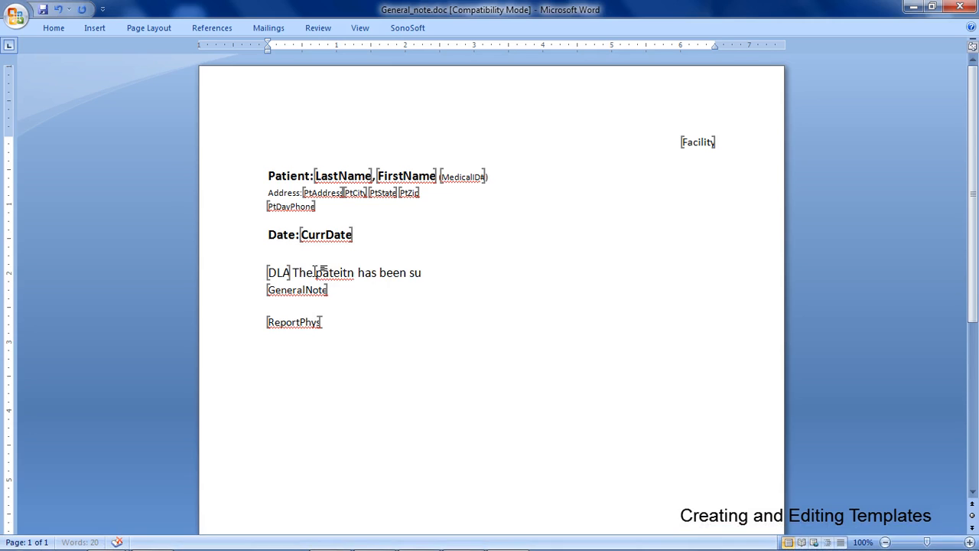
type("re")
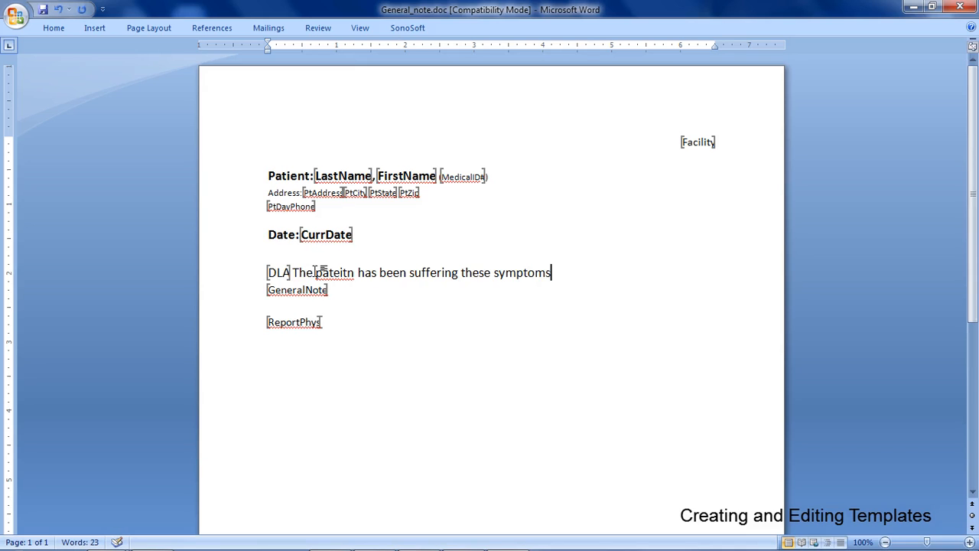
right_click(327, 291)
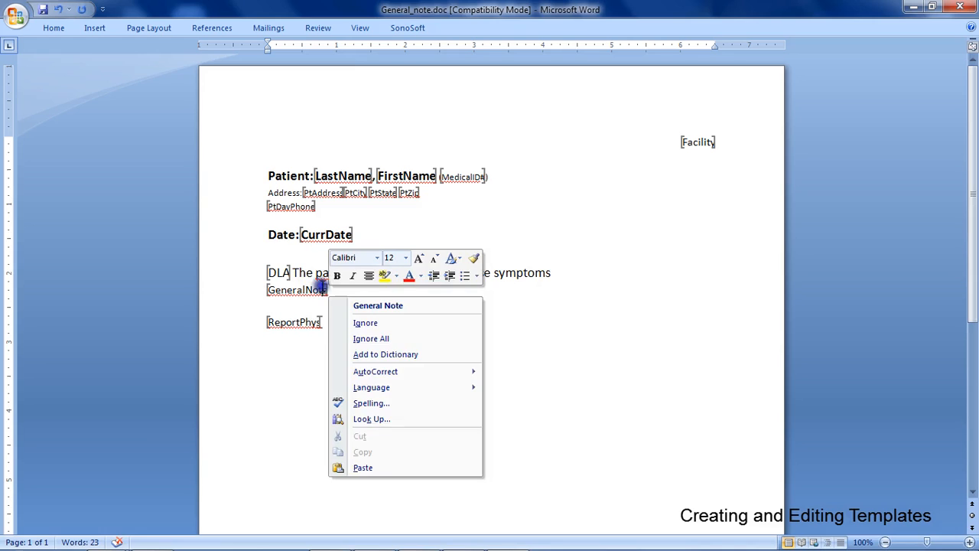
left_click(292, 323)
right_click(328, 274)
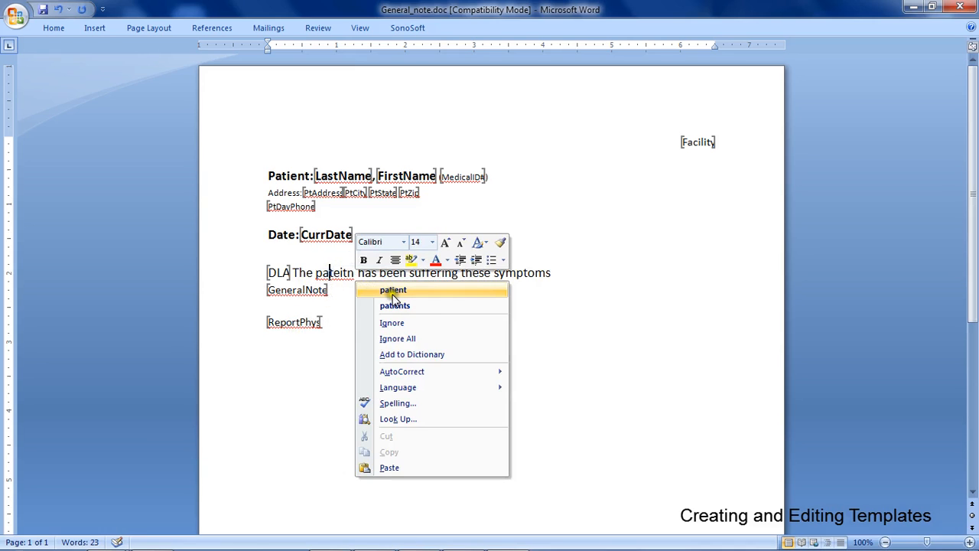
left_click(393, 289)
left_click(555, 272)
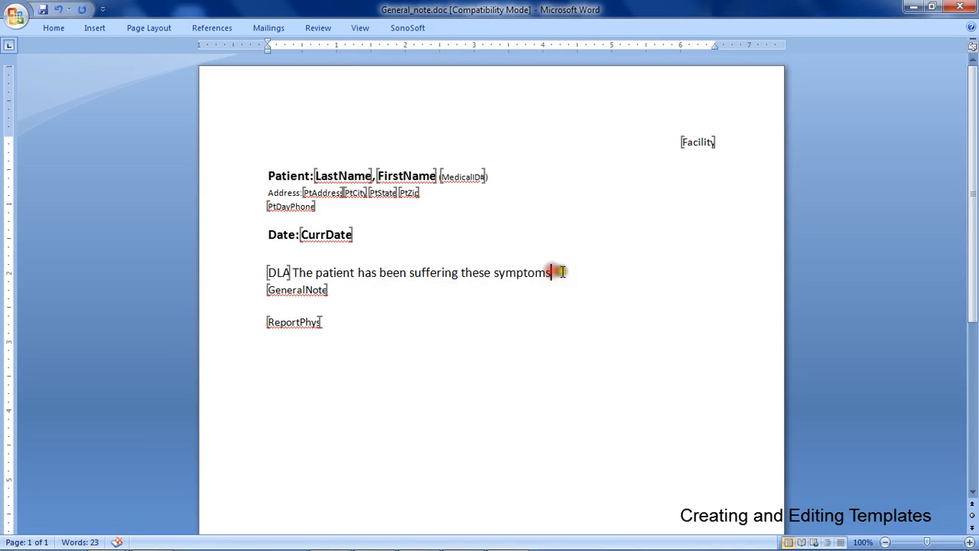
left_click(559, 273)
Copy the formatting of the GeneralNote field onto the DLA field and the sentence following it
left_click_drag(313, 290, 275, 291)
left_click(421, 251)
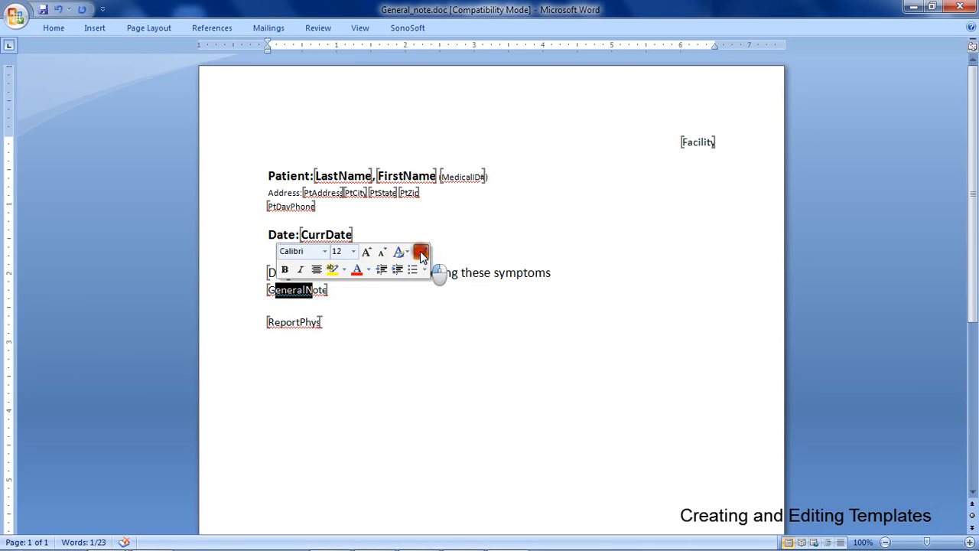
mouse_move(549, 275)
left_mouse_down()
mouse_move(293, 281)
mouse_move(279, 273)
left_mouse_up()
left_click(365, 317)
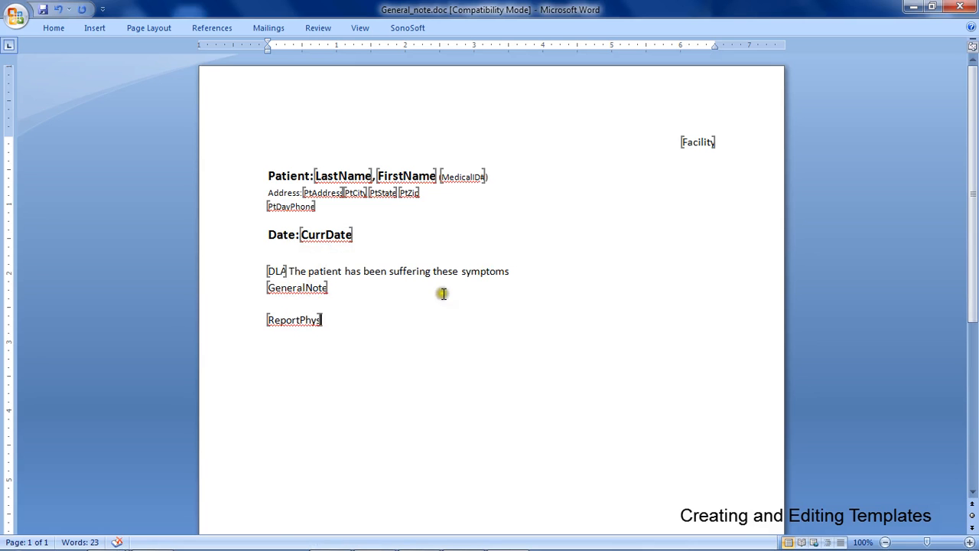
Insert the SympDur field from the form's "How long?" entry after "symptoms", add a period, and close the template with its changes saved
left_click(511, 271)
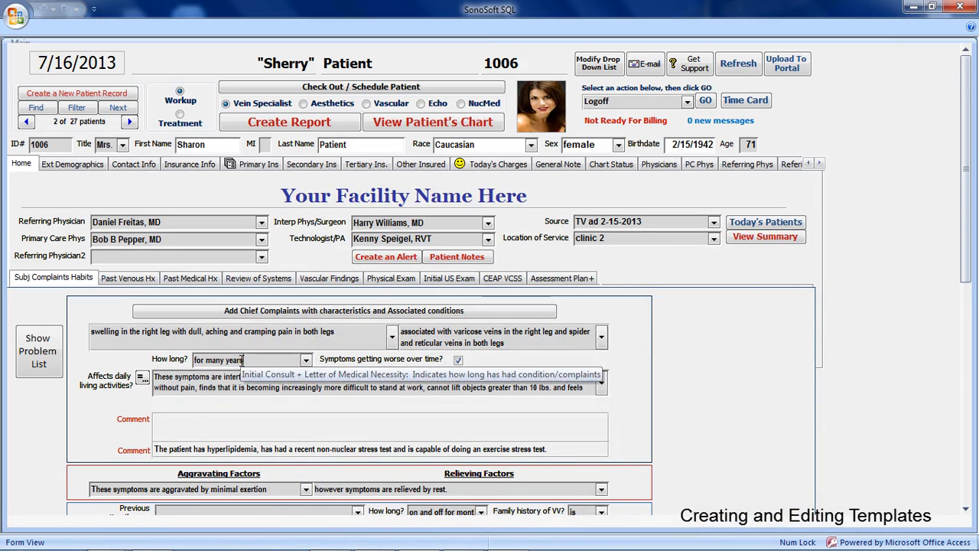
left_click(218, 361)
double_click(218, 361)
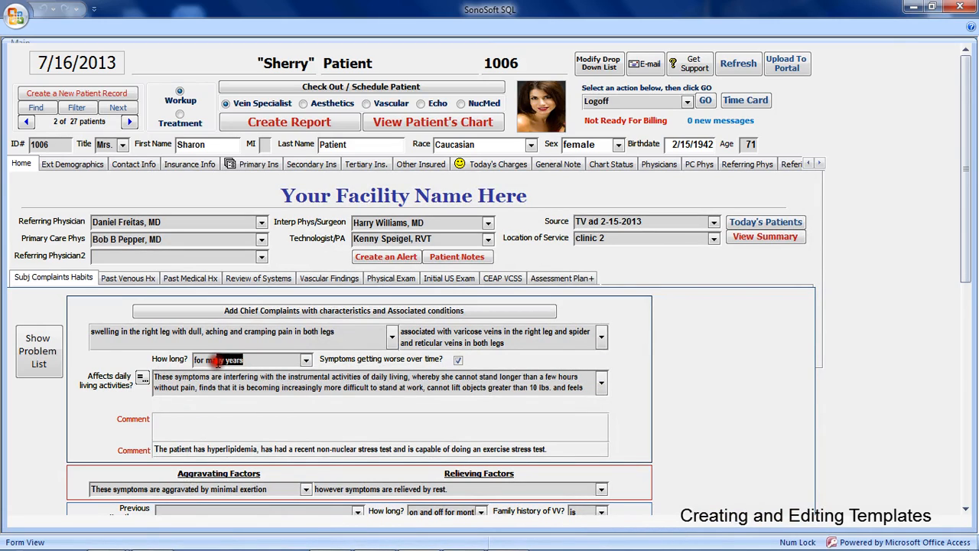
mouse_move(437, 549)
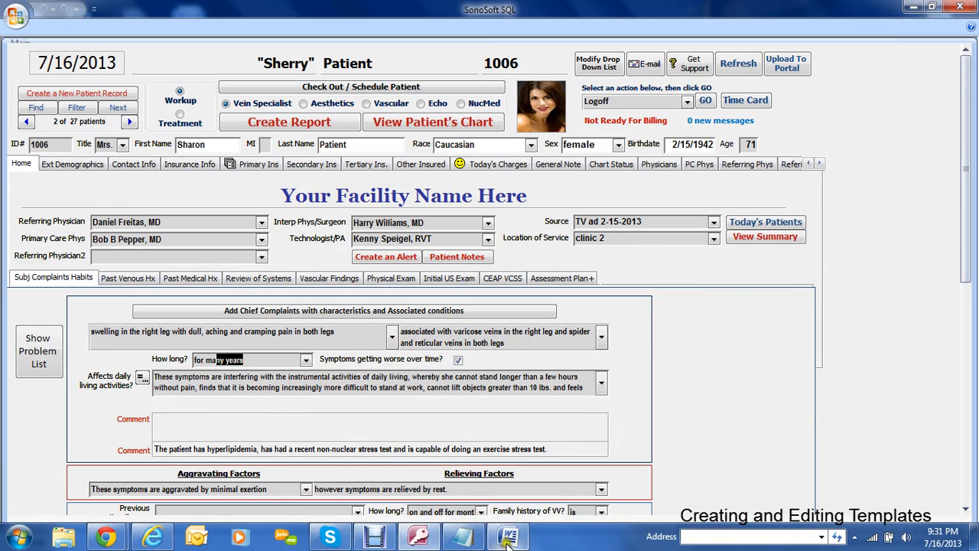
left_click(511, 537)
left_click(557, 275)
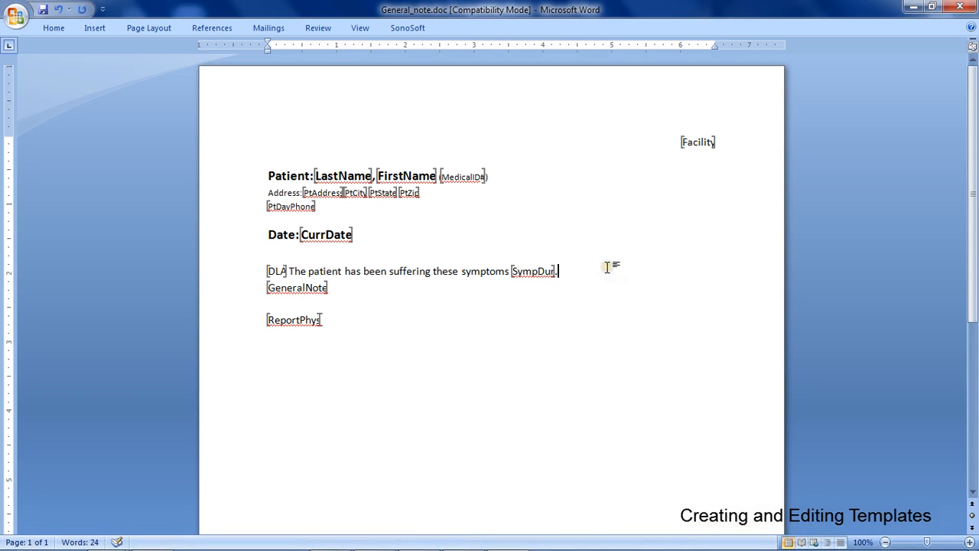
left_click(973, 8)
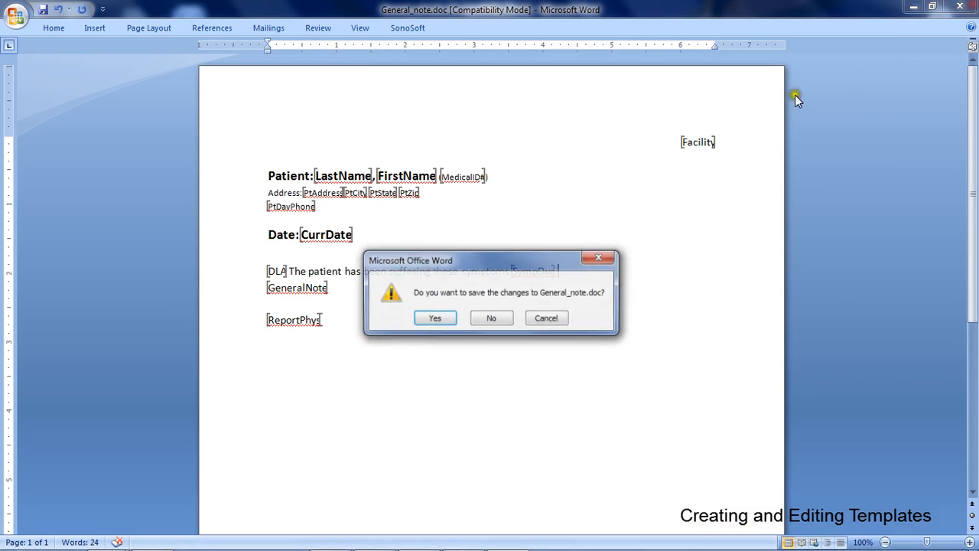
left_click(433, 315)
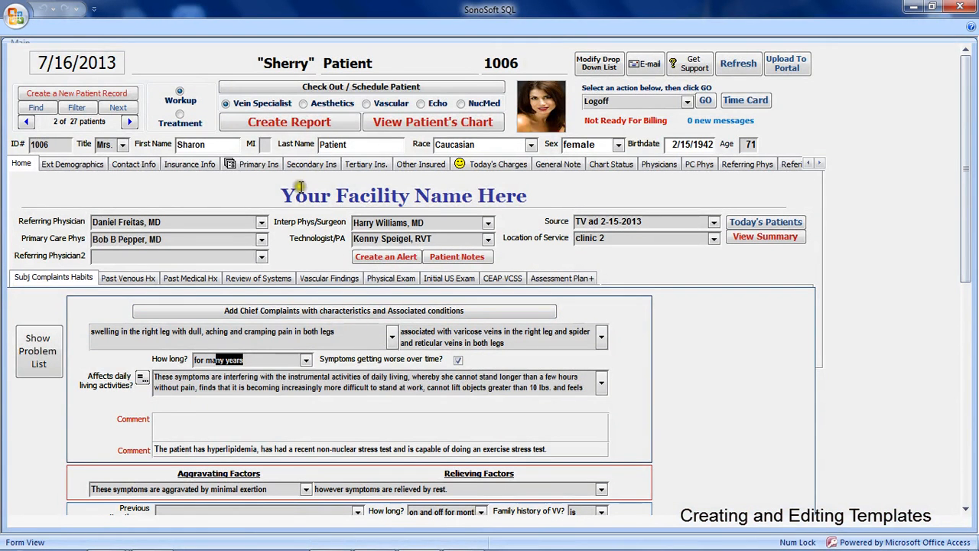
Run the General Note 2 report for the current patient and compare the generated document with the SonoSoft patient form
left_click(340, 124)
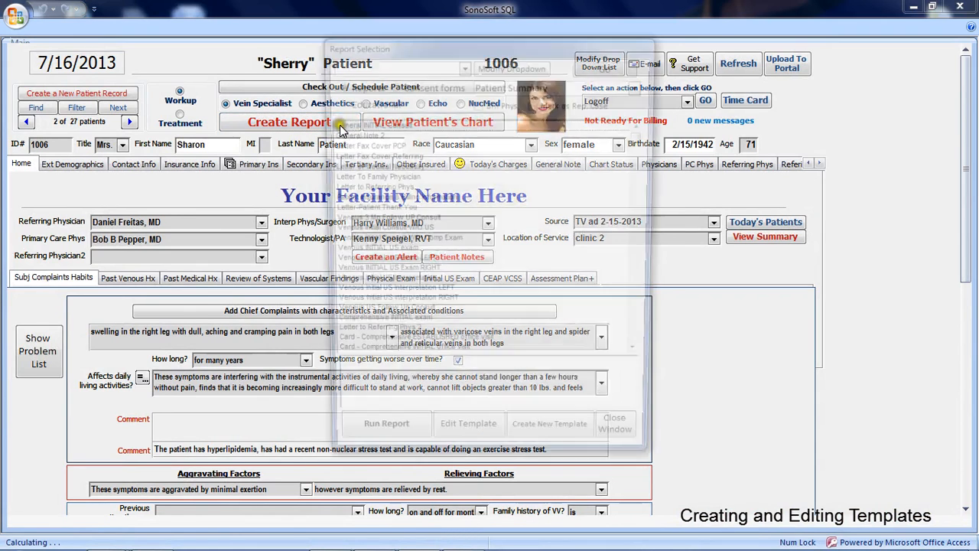
left_click(361, 135)
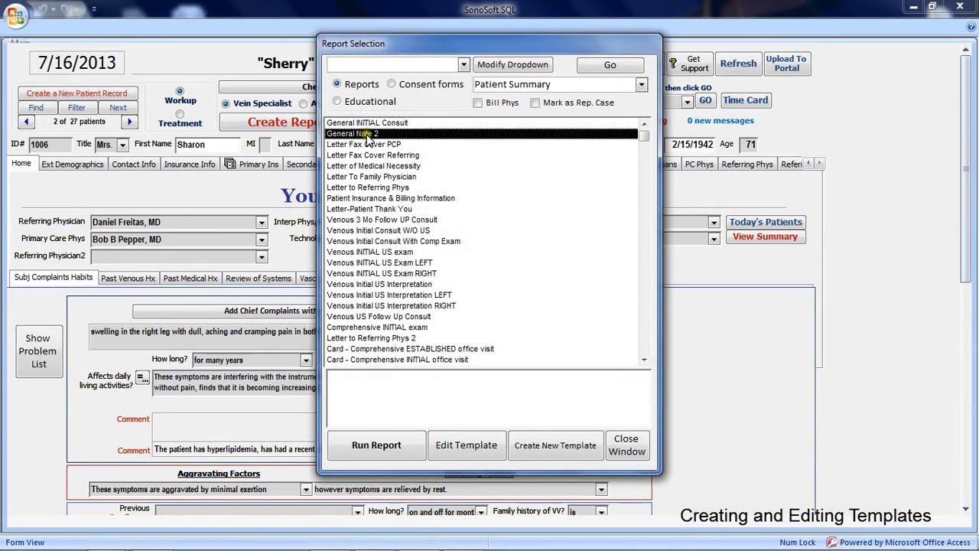
left_click(362, 444)
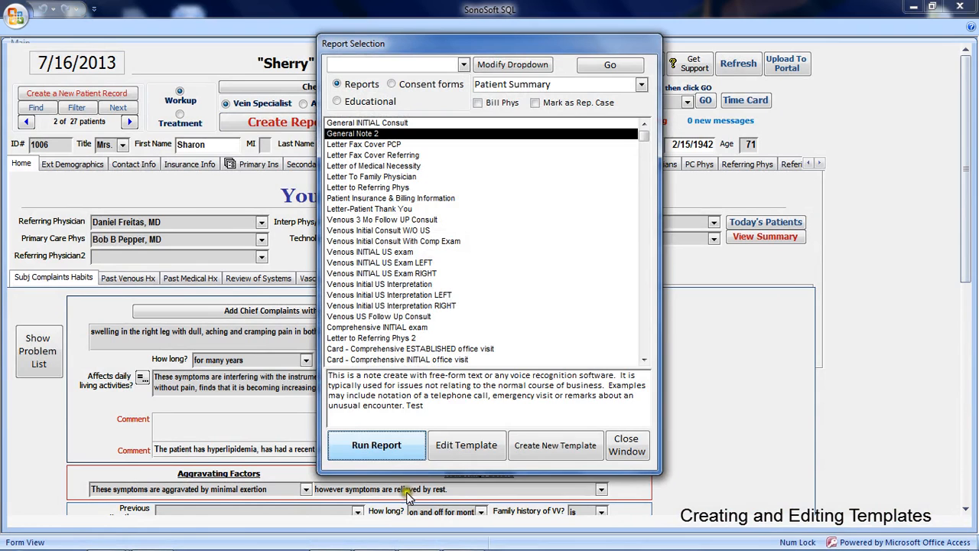
mouse_move(463, 537)
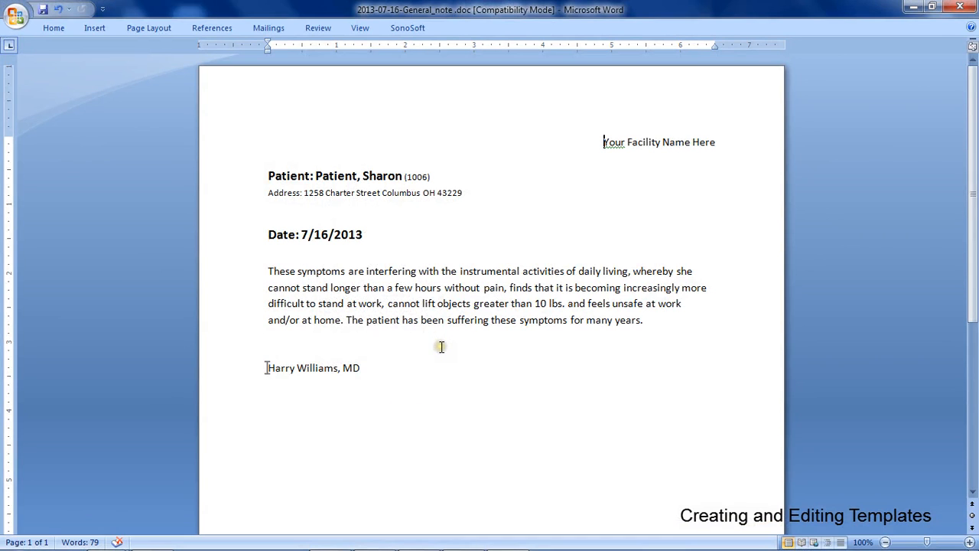
left_click(913, 7)
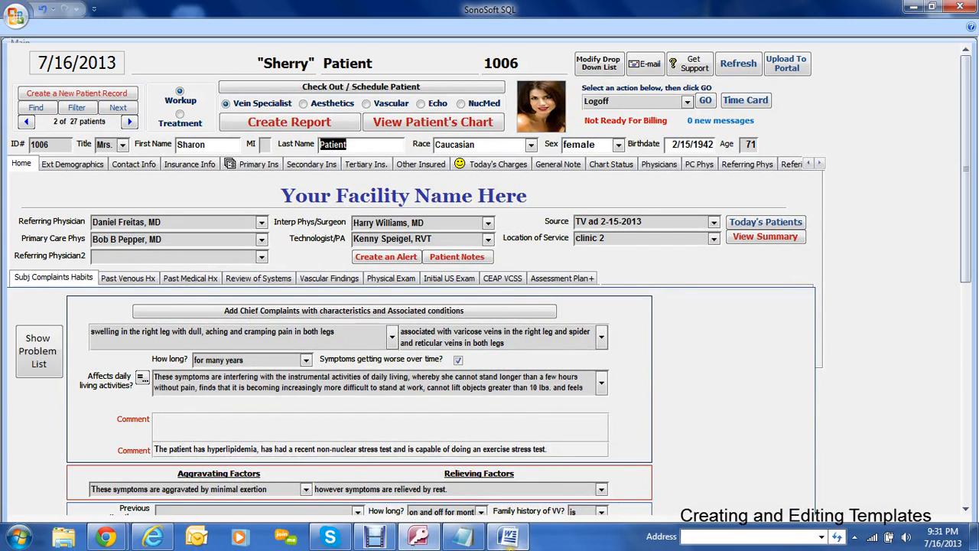
left_click(507, 543)
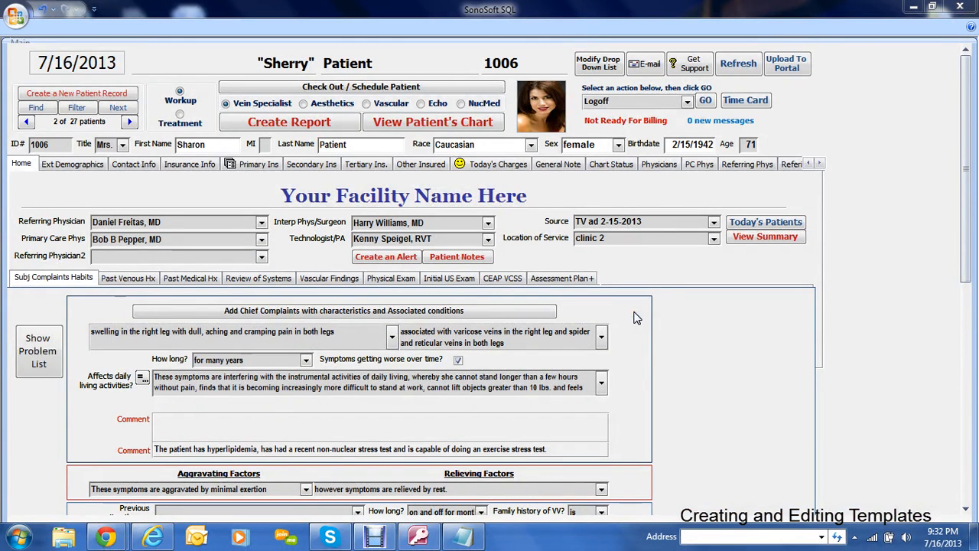
Open the Venous Initial US Interpretation template for editing, copy its entire content, and close it
left_click(277, 122)
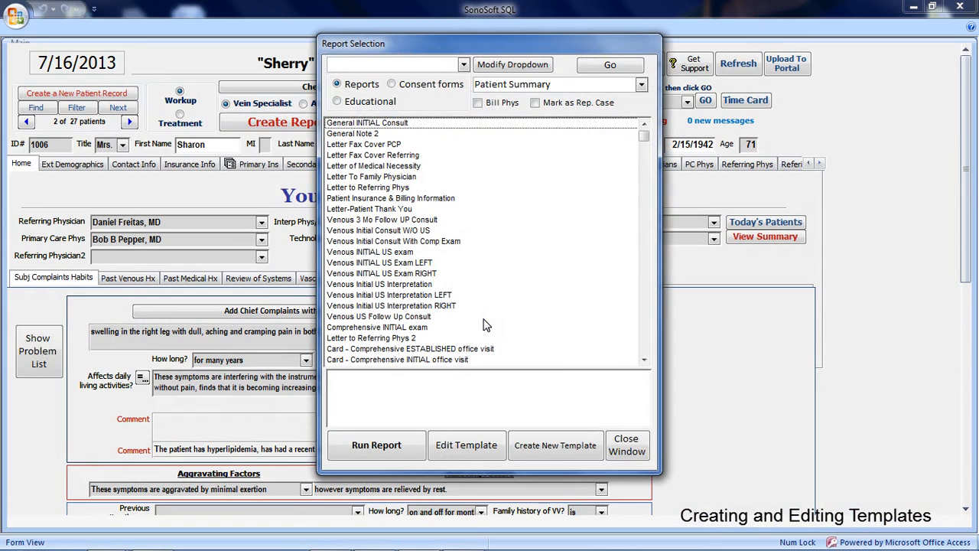
left_click(428, 284)
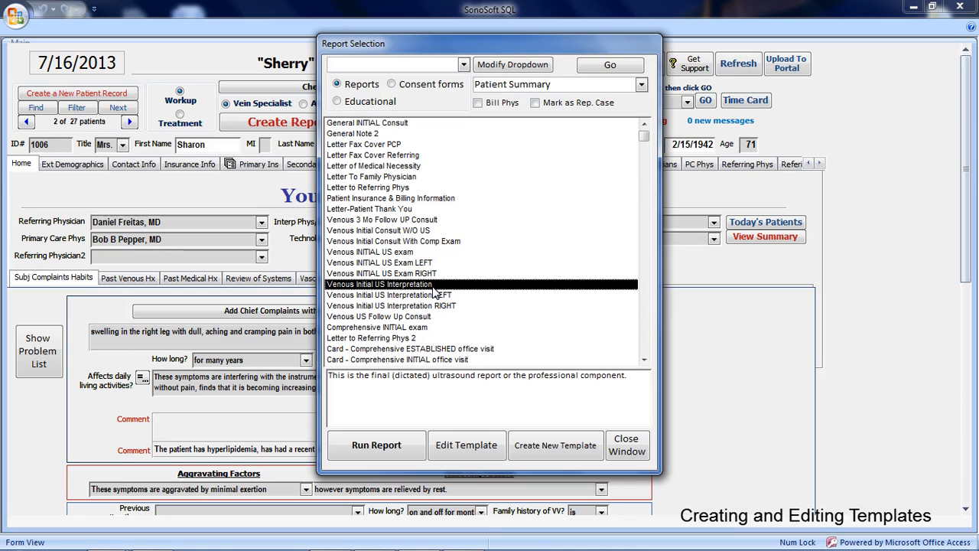
left_click(470, 447)
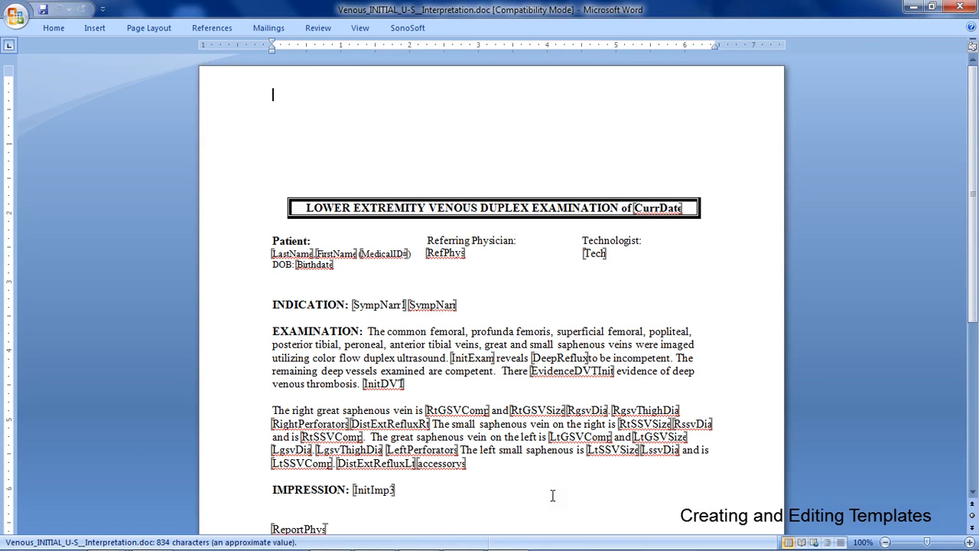
key("ctrl+a")
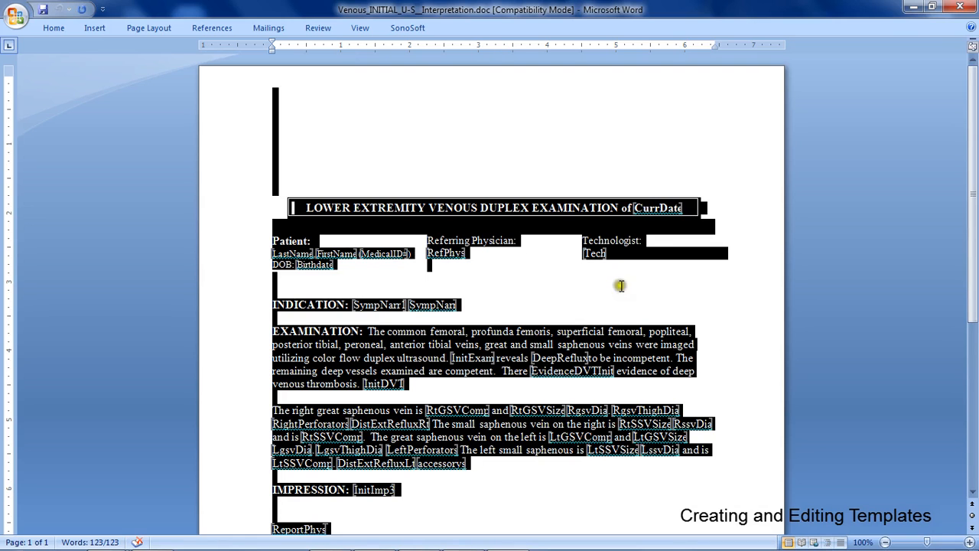
left_click(960, 6)
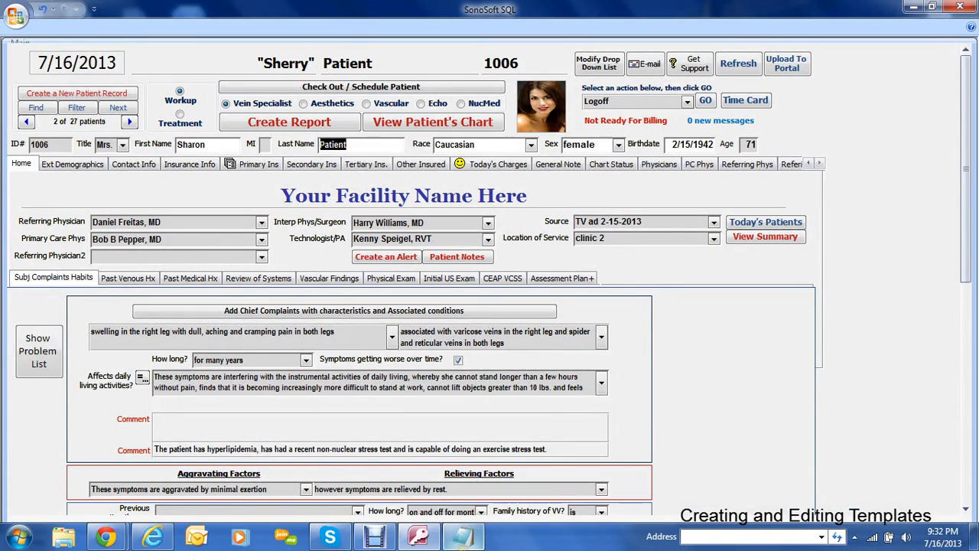
Create a new report template named "Superficial Interpretation" in the Vein Workup list under Initial US Exam
left_click(289, 123)
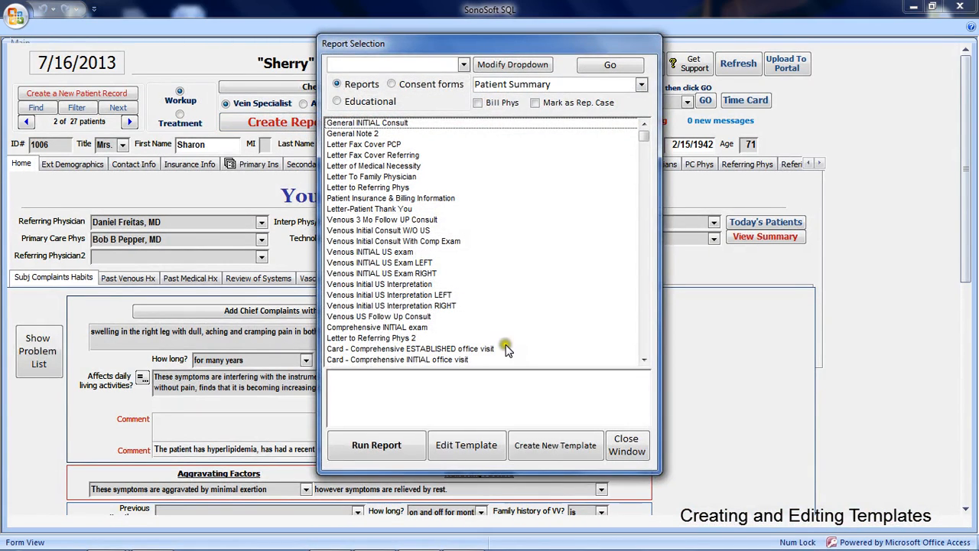
left_click(554, 447)
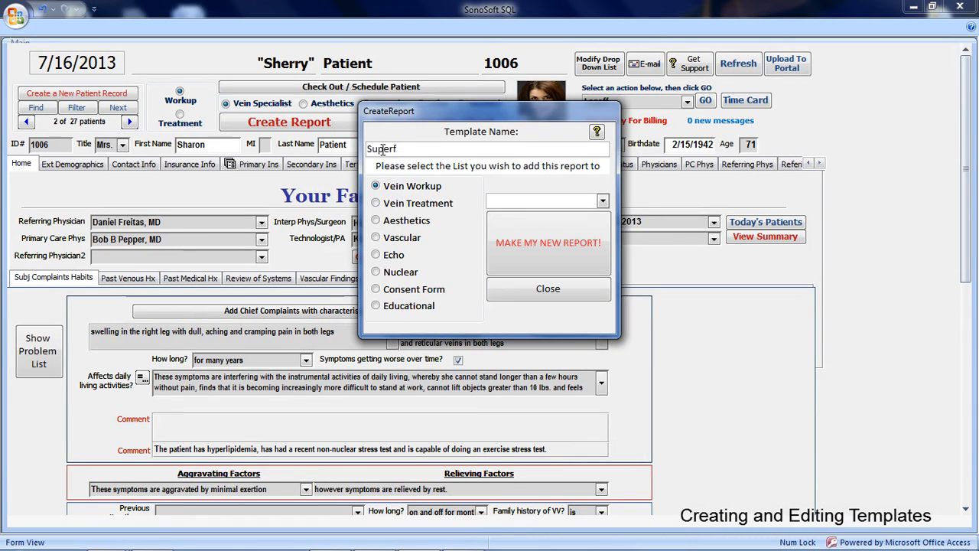
type("Superficial Interpretation")
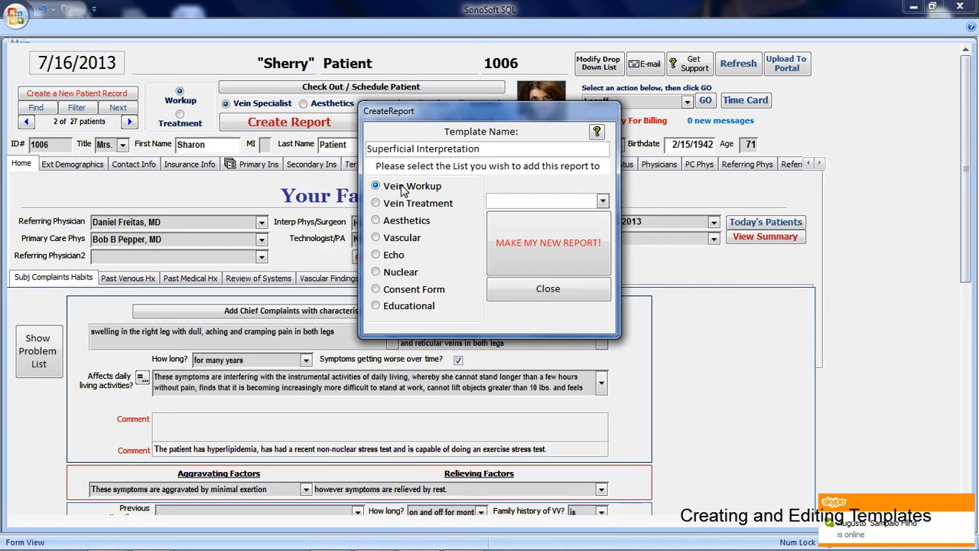
left_click(600, 202)
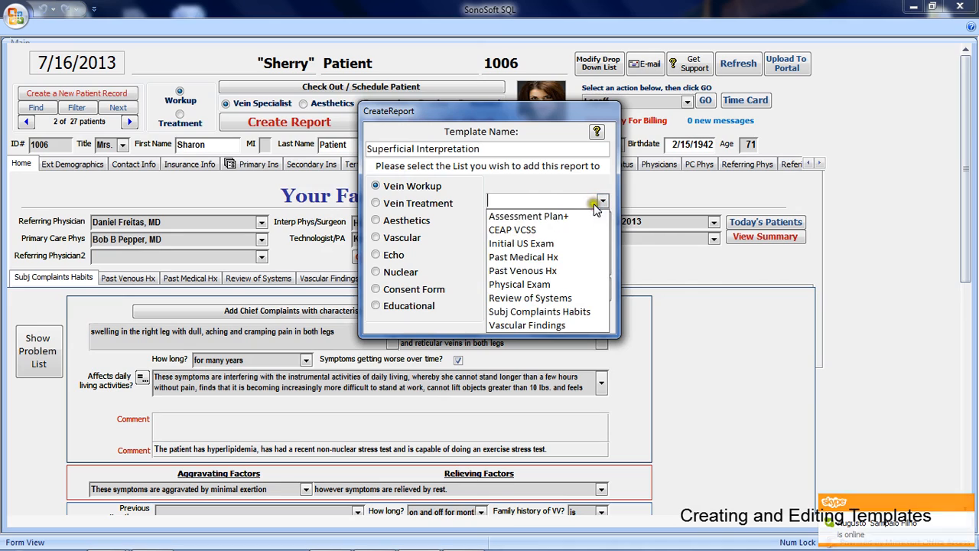
left_click(527, 245)
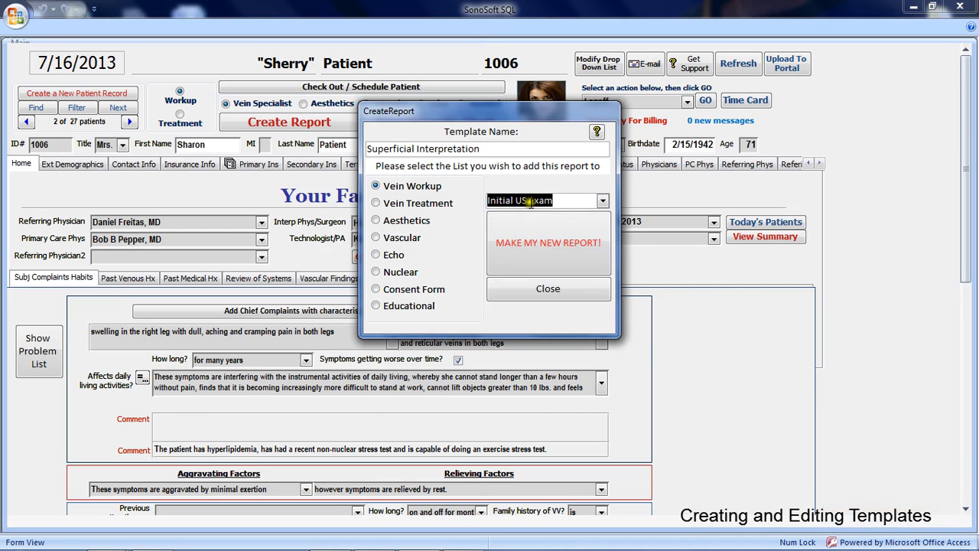
left_click_drag(478, 111, 713, 206)
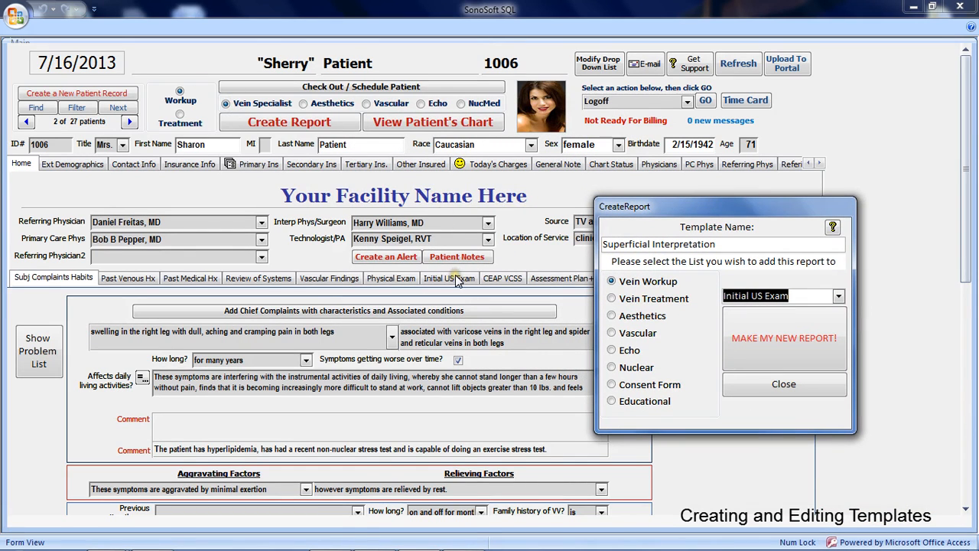
left_click_drag(684, 205, 358, 87)
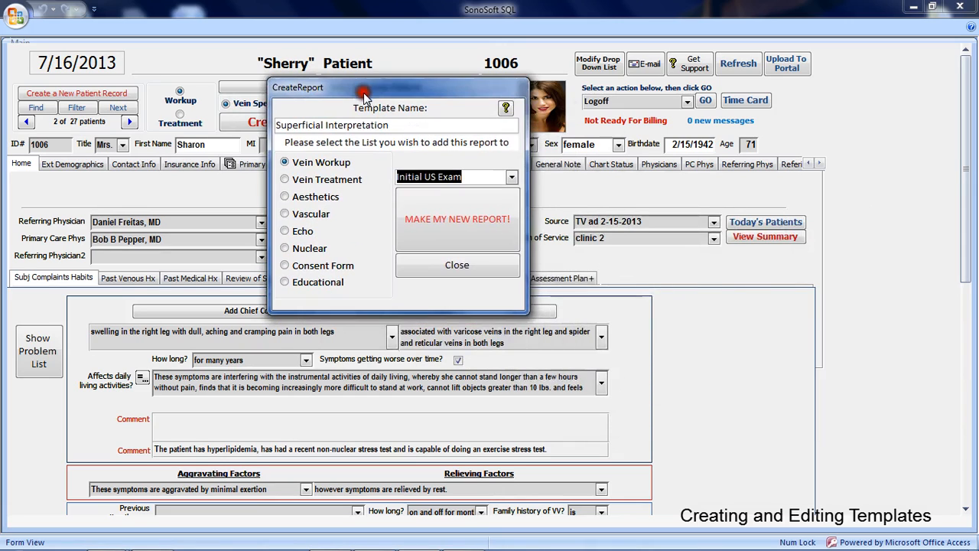
left_click(440, 235)
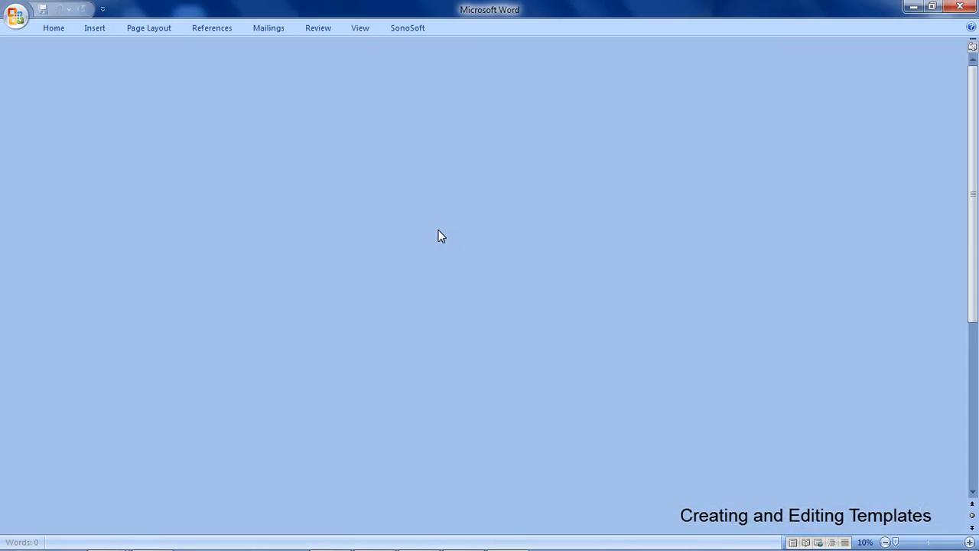
Paste the copied template content into the new Superficial Interpretation document, keeping the source formatting
key("ctrl+v")
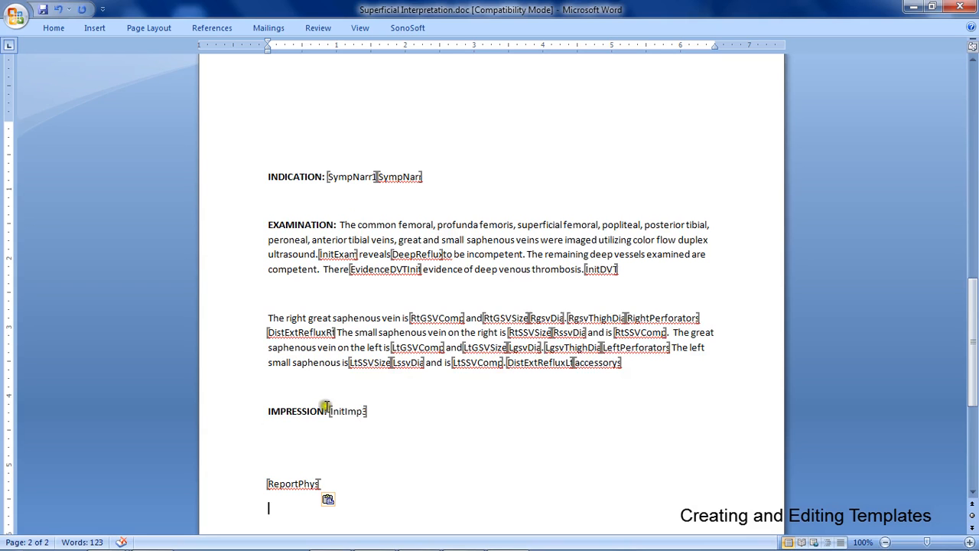
left_click(331, 499)
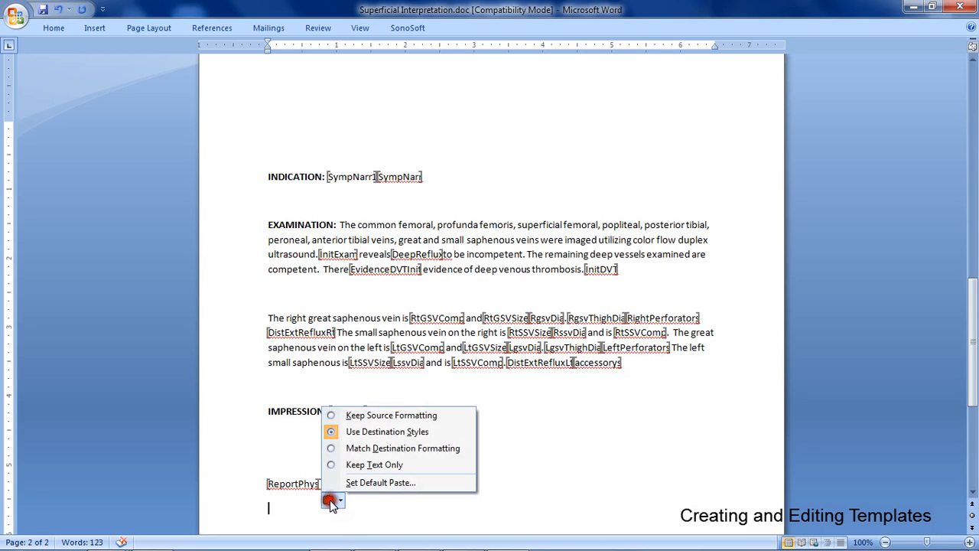
left_click(365, 415)
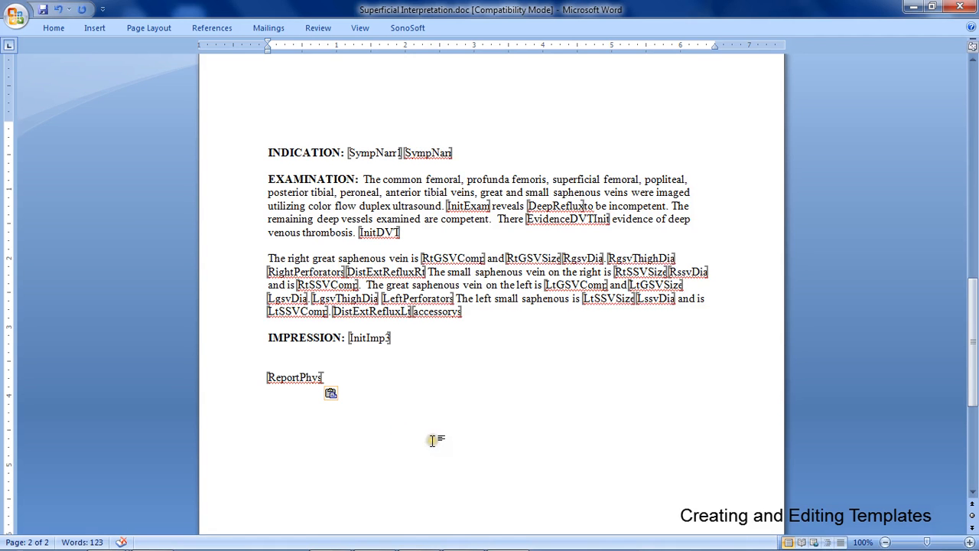
Show the document in Outline view and delete the next-page section break between the Technologist block and INDICATION
scroll(433, 442, "up", 4)
scroll(433, 442, "up", 14)
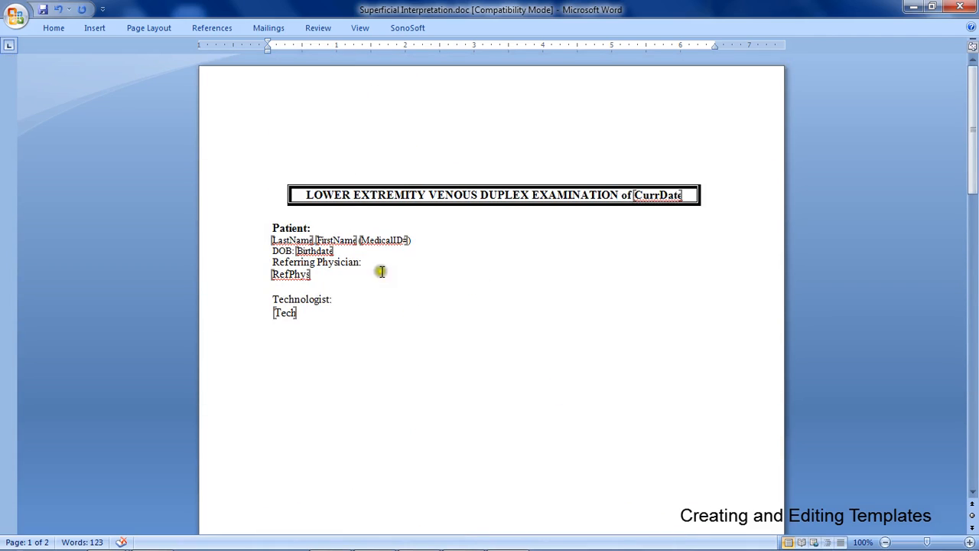
left_click(361, 29)
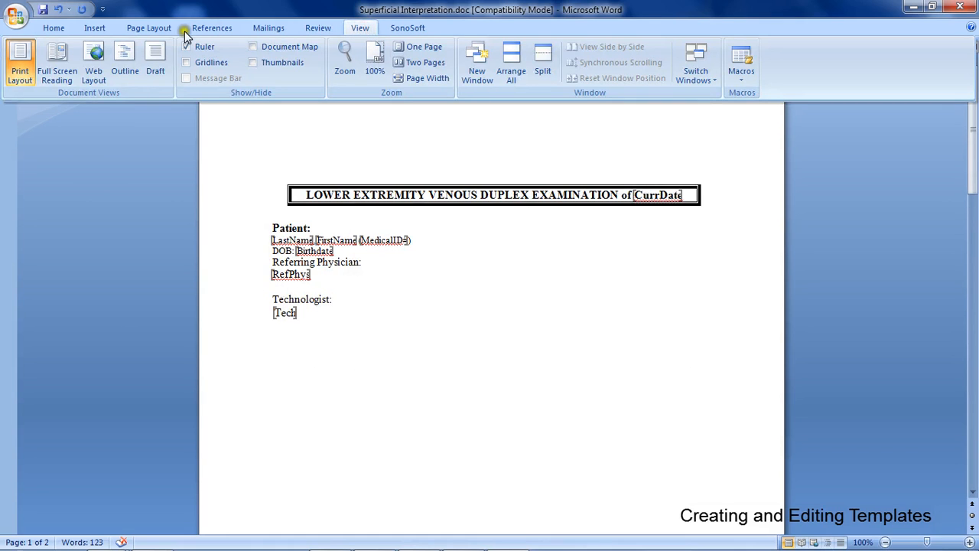
left_click(126, 54)
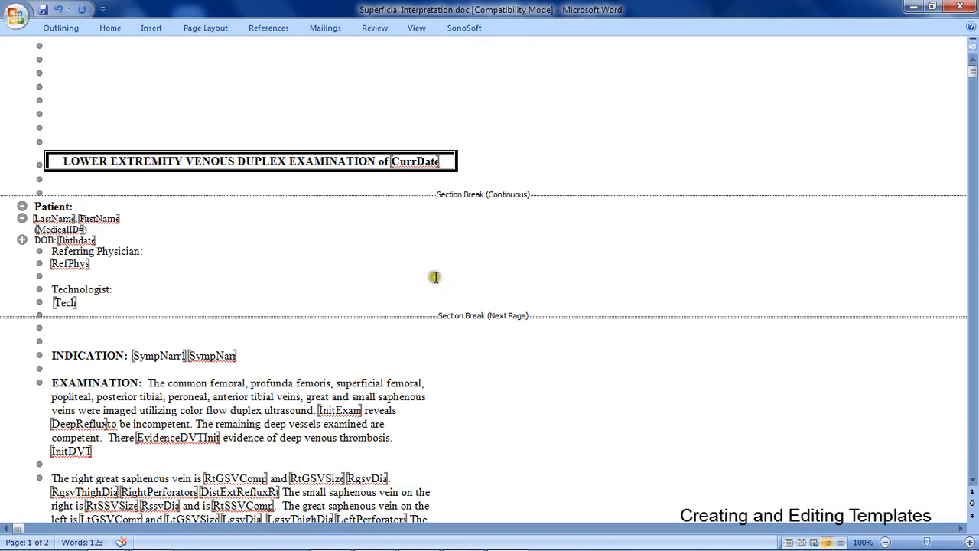
scroll(429, 283, "down", 5)
scroll(421, 318, "down", 8)
scroll(405, 328, "up", 10)
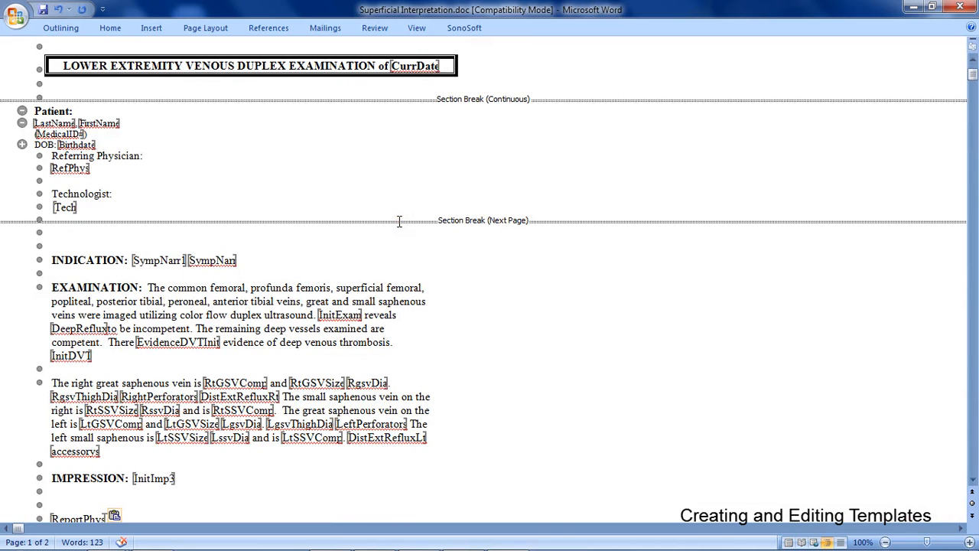
key("Delete")
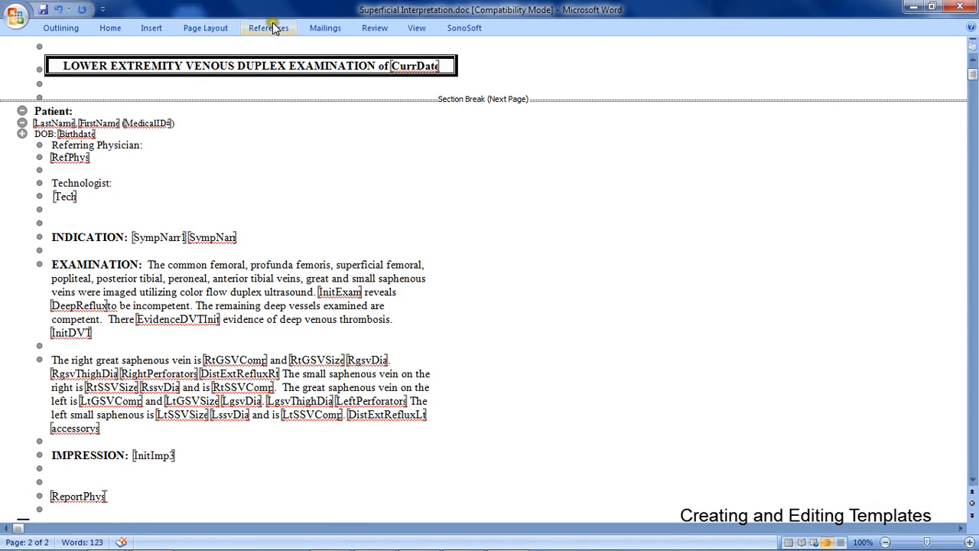
Return to Print Layout and remove the remaining section break between the title box and the Patient block
left_click(415, 28)
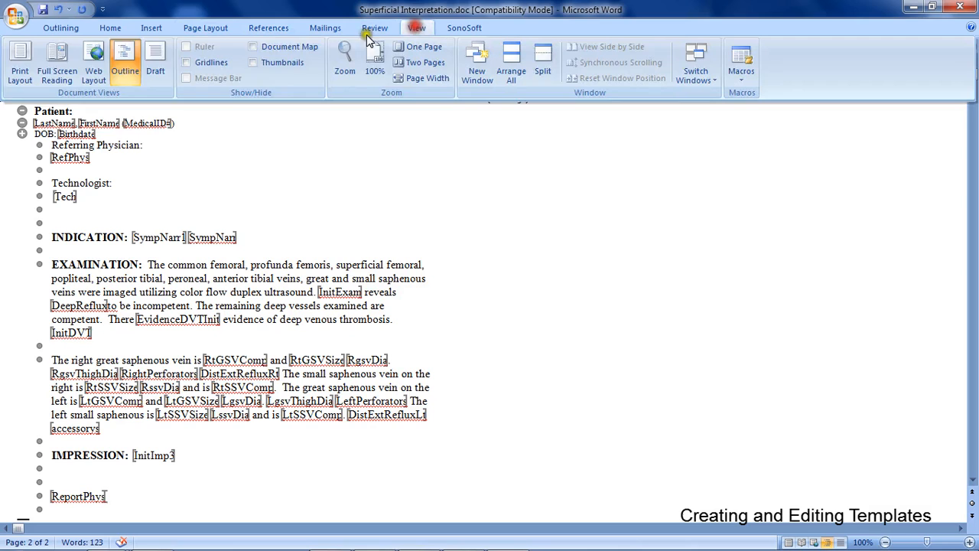
left_click(20, 61)
scroll(390, 302, "up", 10)
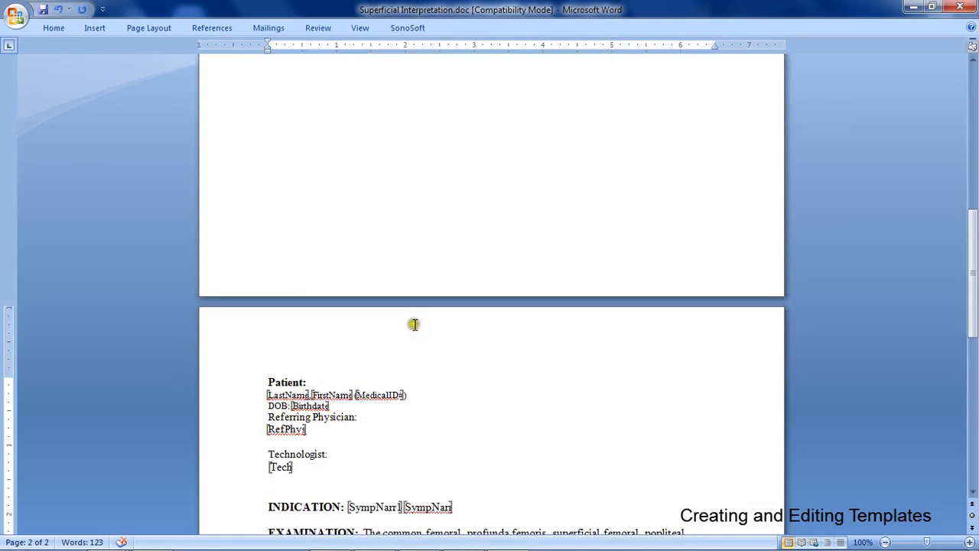
scroll(381, 301, "up", 5)
left_click(313, 252)
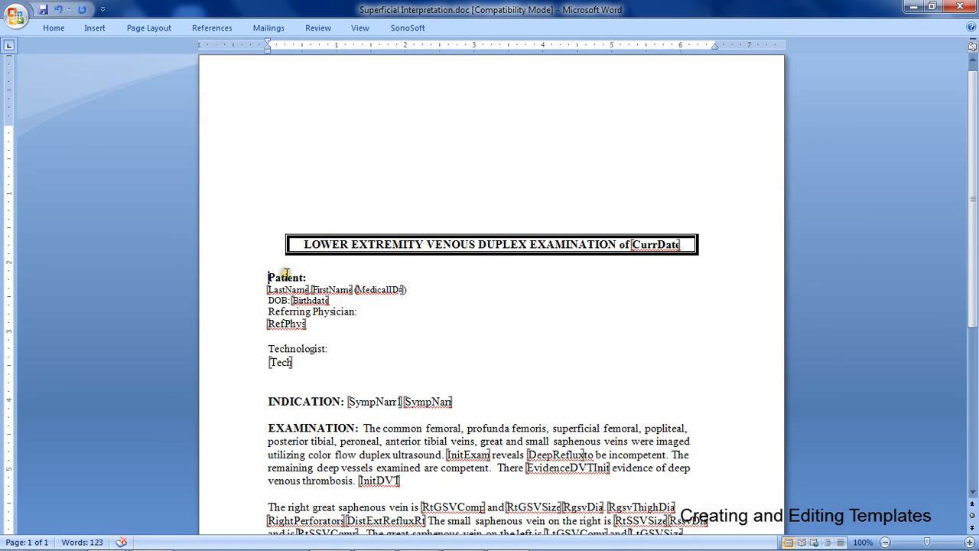
Arrange the Patient, Referring Physician and Technologist block in three columns
scroll(314, 297, "down", 6)
scroll(414, 390, "up", 6)
left_click_drag(294, 363, 266, 279)
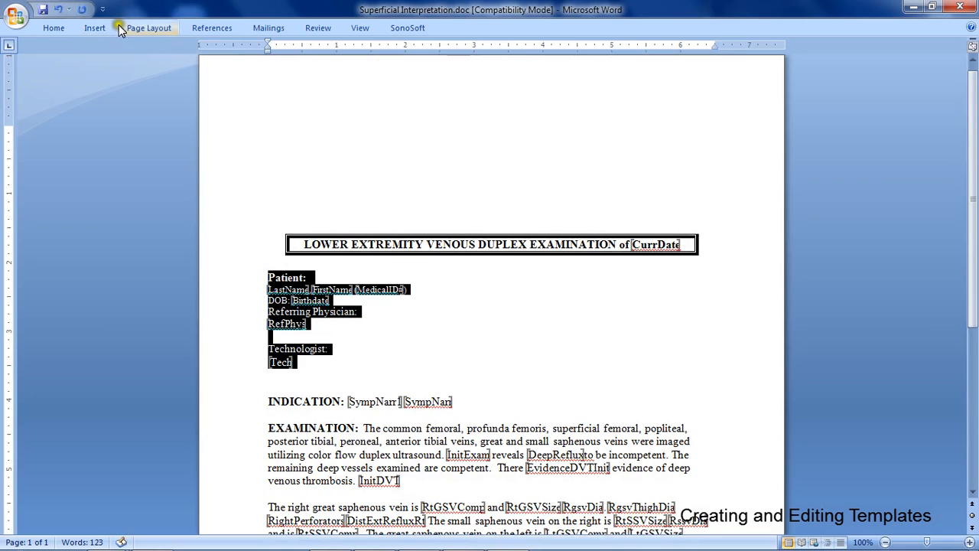
left_click(155, 28)
left_click(222, 60)
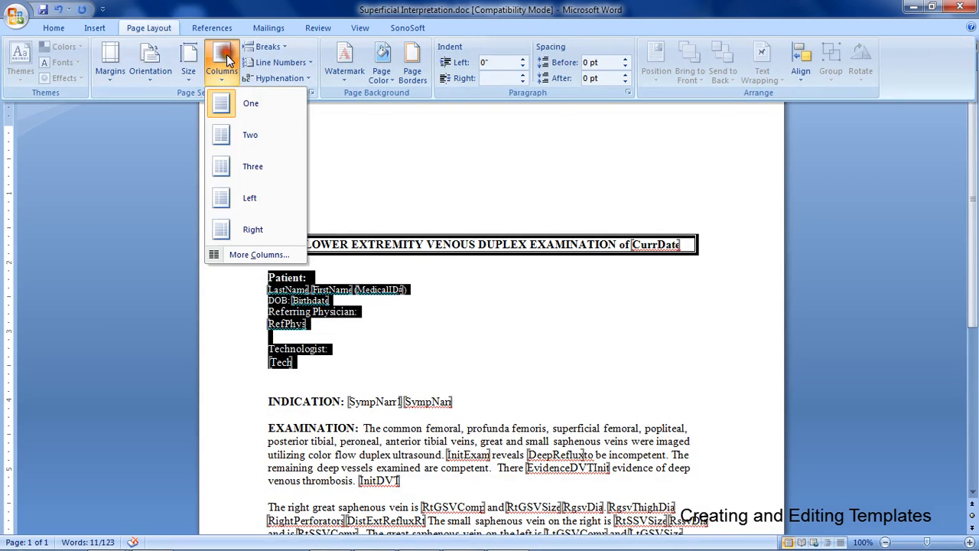
left_click(255, 165)
left_click(503, 340)
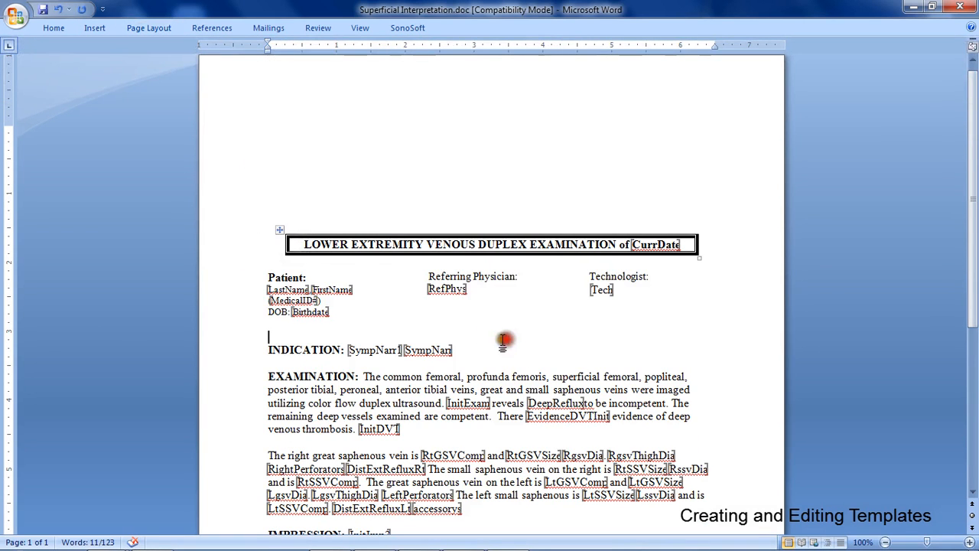
Delete the deep-vein paragraph after EXAMINATION and bring the great saphenous vein paragraph up onto the heading's line
scroll(558, 400, "down", 5)
scroll(555, 398, "up", 4)
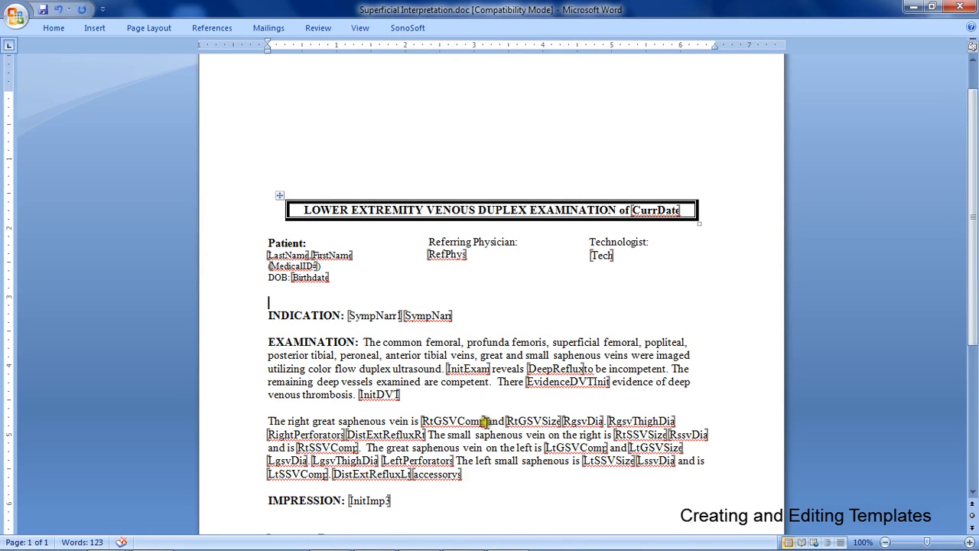
left_click_drag(401, 394, 366, 343)
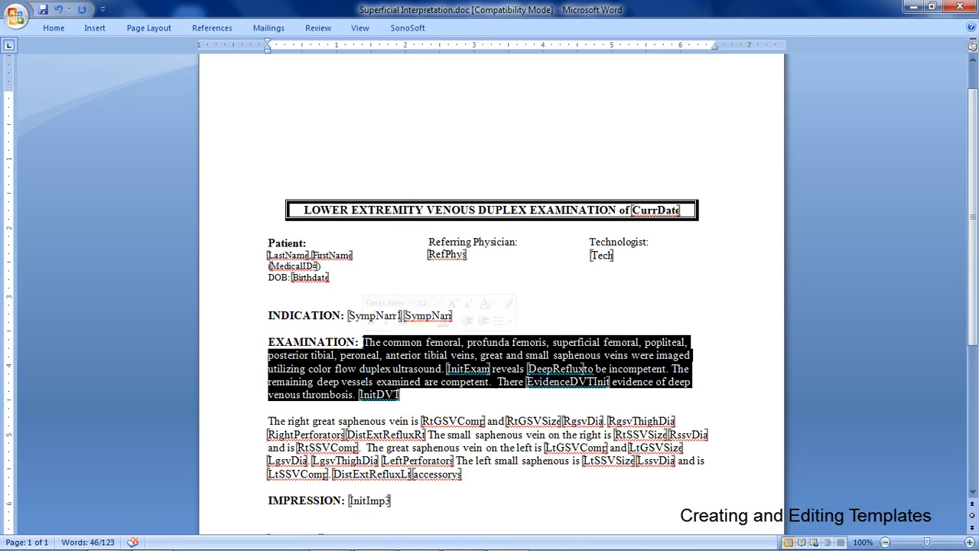
key("Delete")
key("Delete")
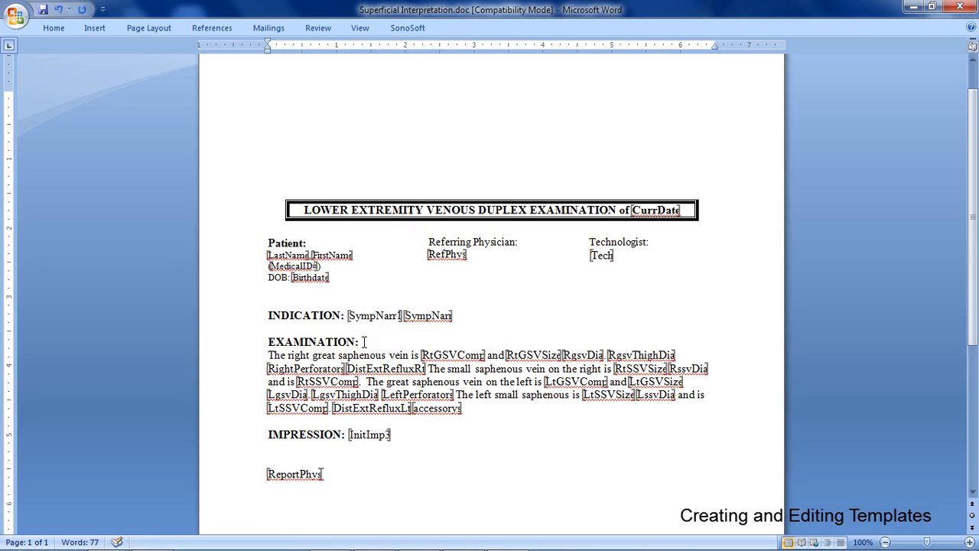
key("Delete")
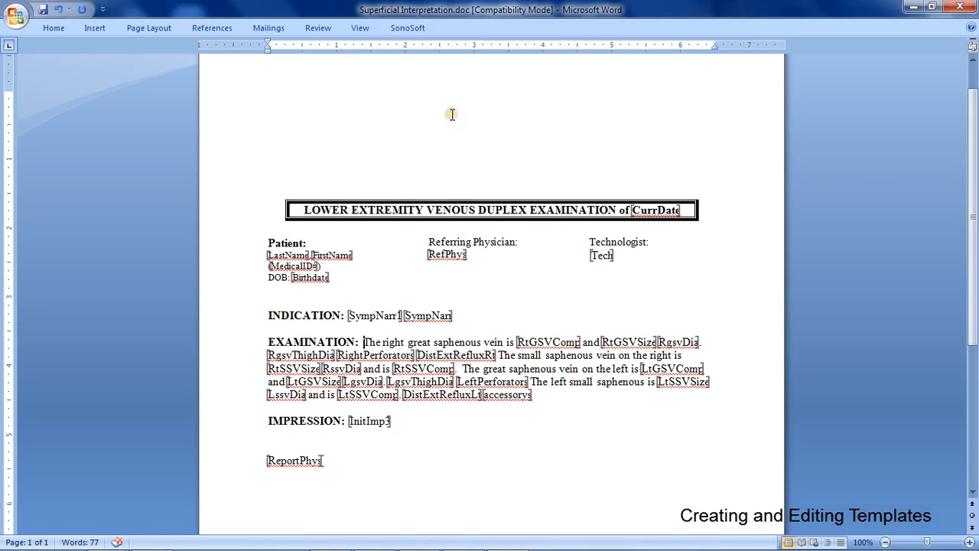
Open the page header area, and close the Superficial Interpretation template with its changes saved
left_click(470, 92)
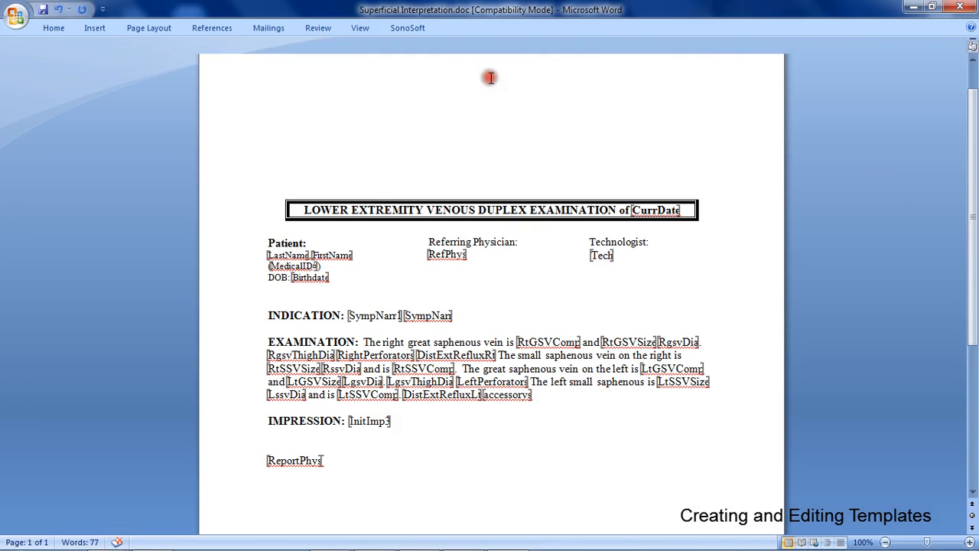
double_click(487, 81)
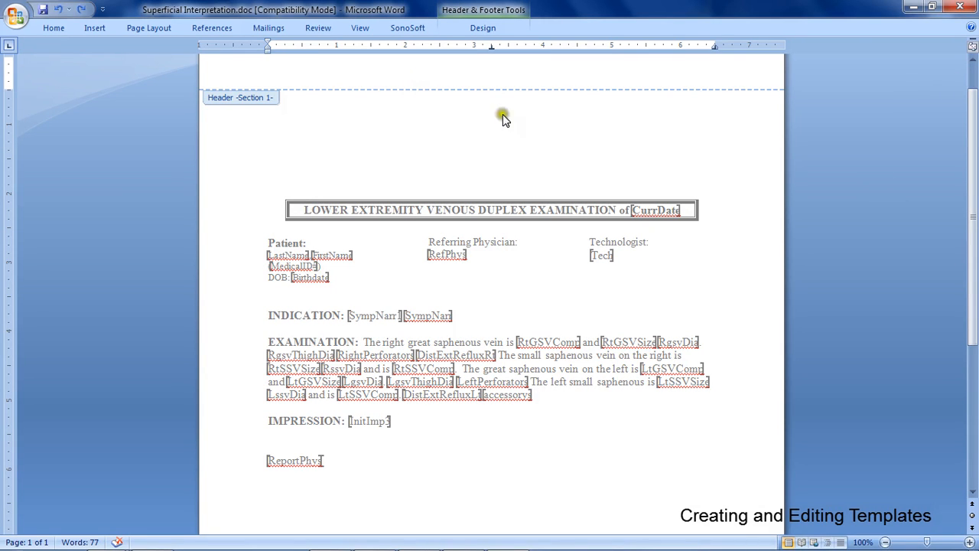
left_click(960, 7)
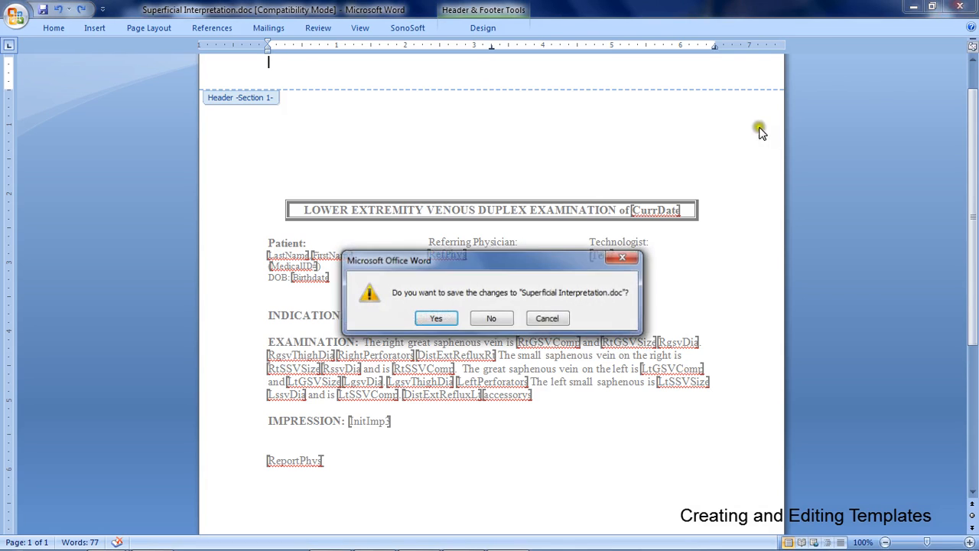
left_click(438, 318)
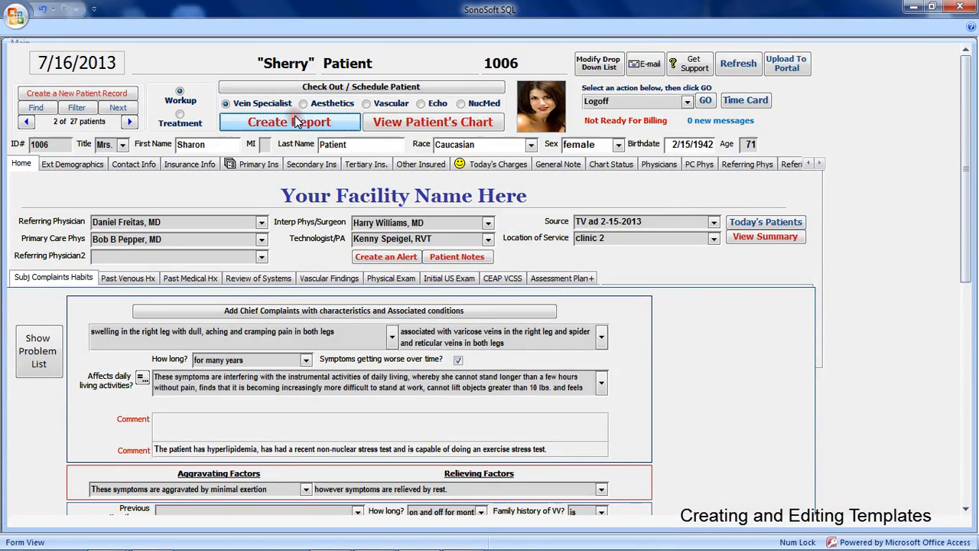
Open the report list for this patient, select Superficial Interpretation, and enter the description "This is an interpretation for superficial vein exan ONLY"
left_click(298, 124)
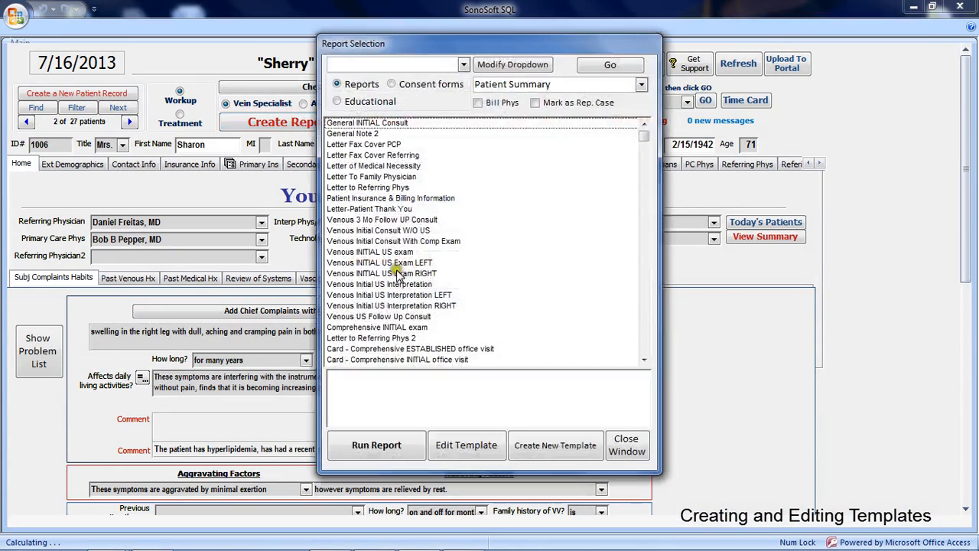
scroll(448, 303, "down", 2)
left_click(396, 361)
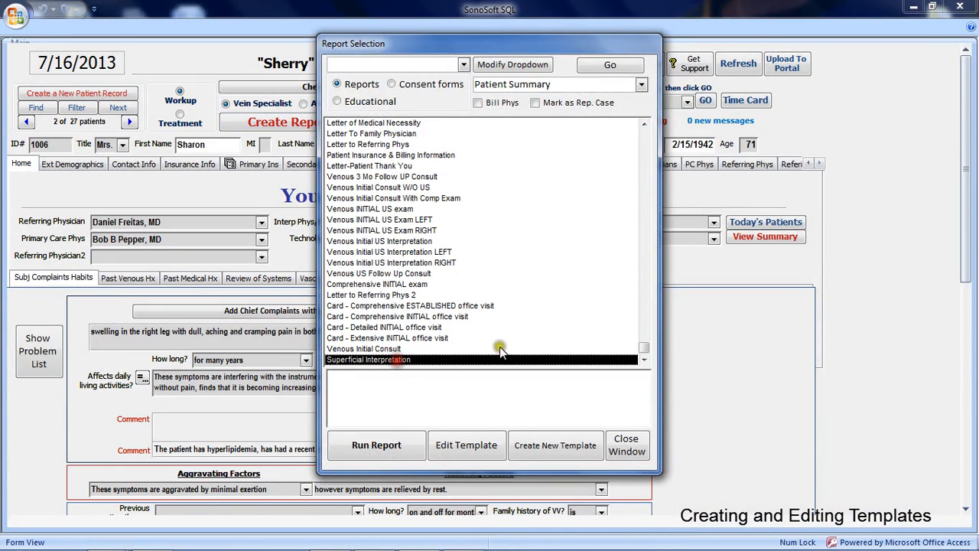
left_click(467, 393)
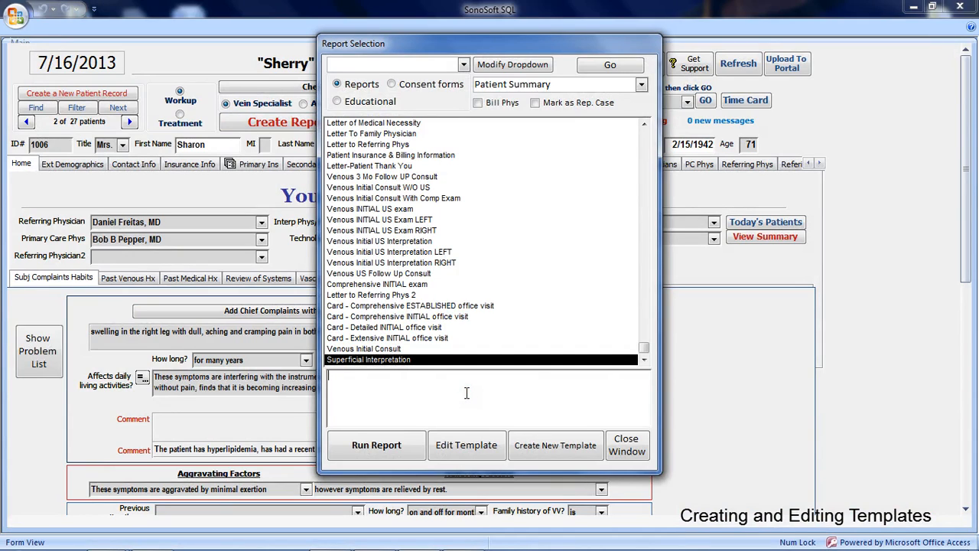
type("This is")
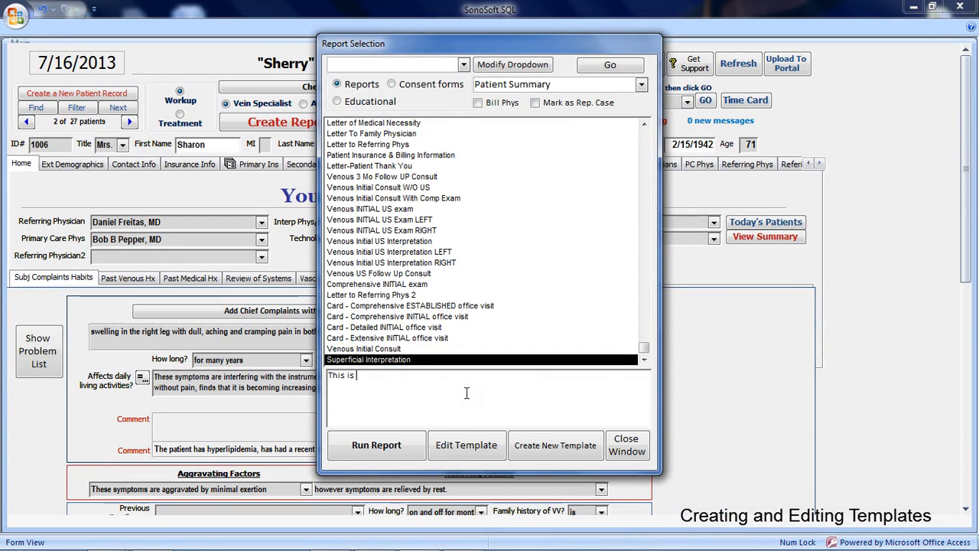
type(" a")
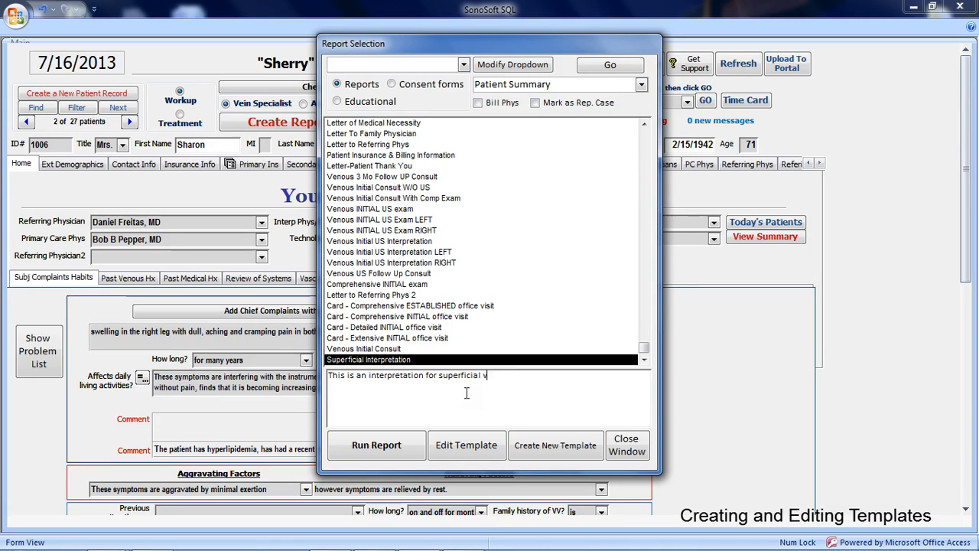
type("vein exan ONLY")
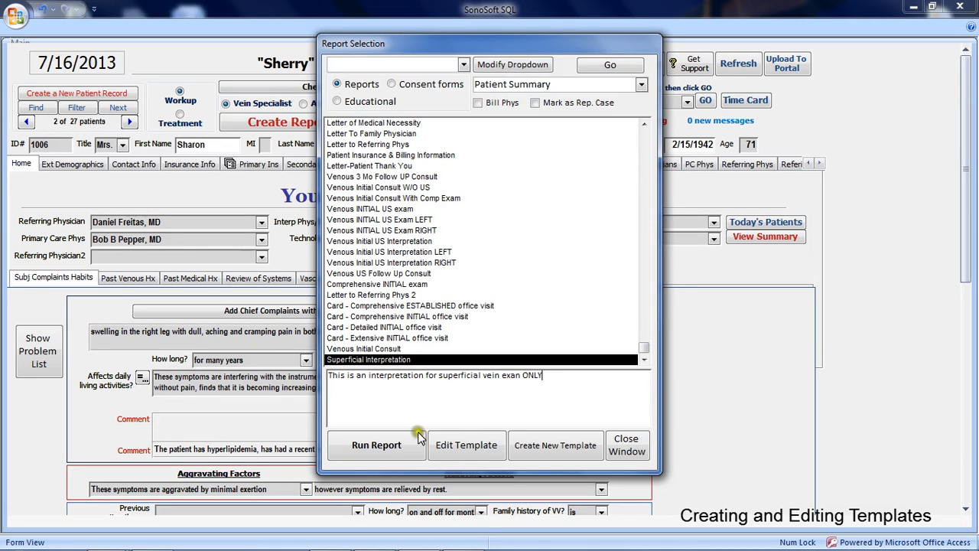
Switch to the Card - Detailed INITIAL office visit report and back to Superficial Interpretation, and choose Rename Report as its action
left_click(432, 327)
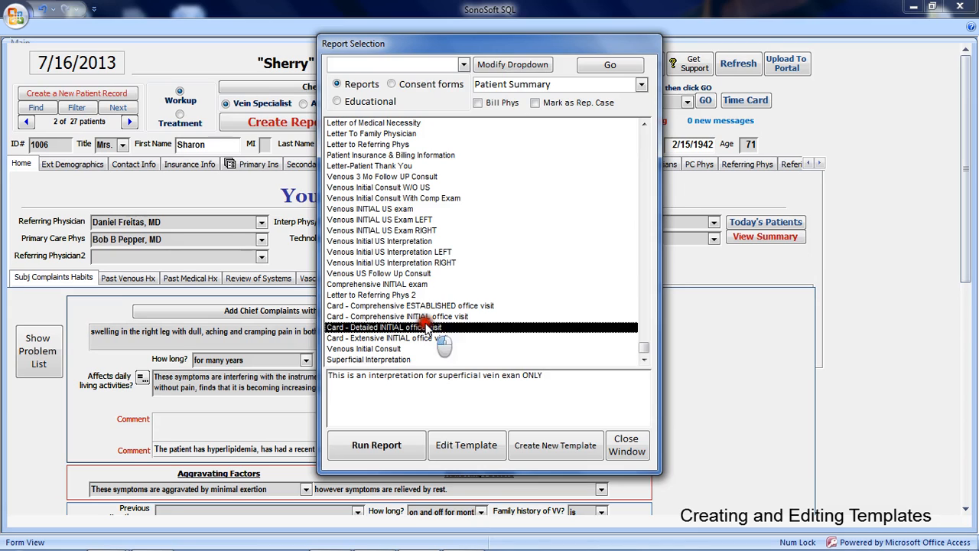
left_click(408, 360)
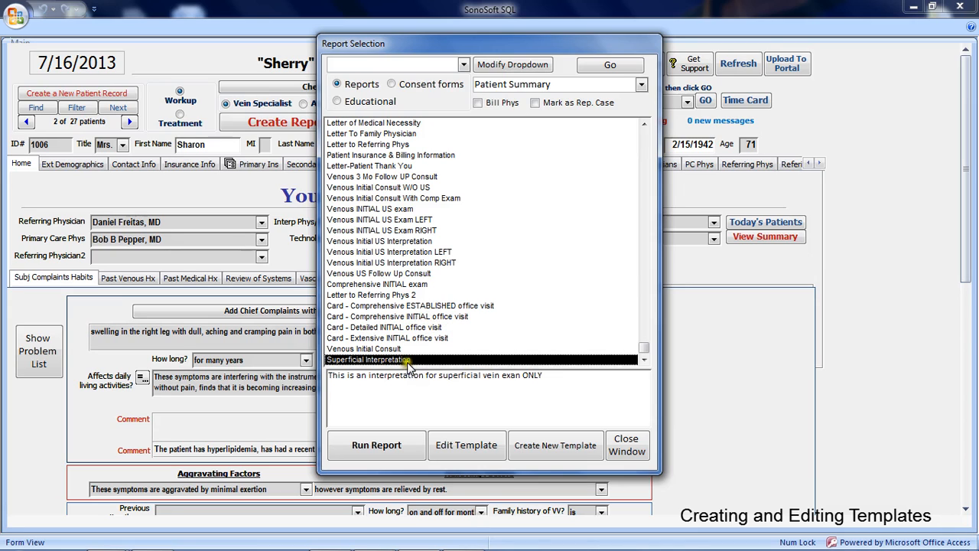
left_click(641, 85)
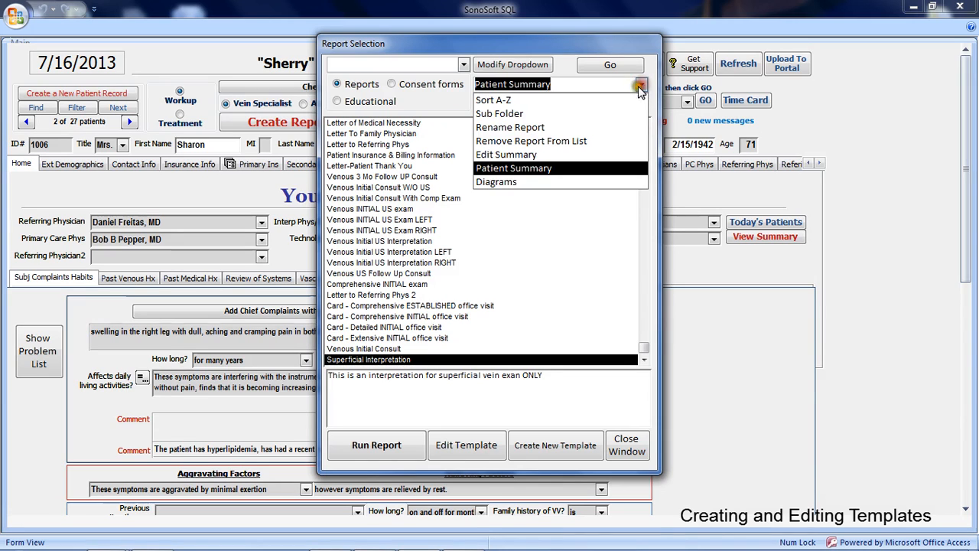
left_click(524, 127)
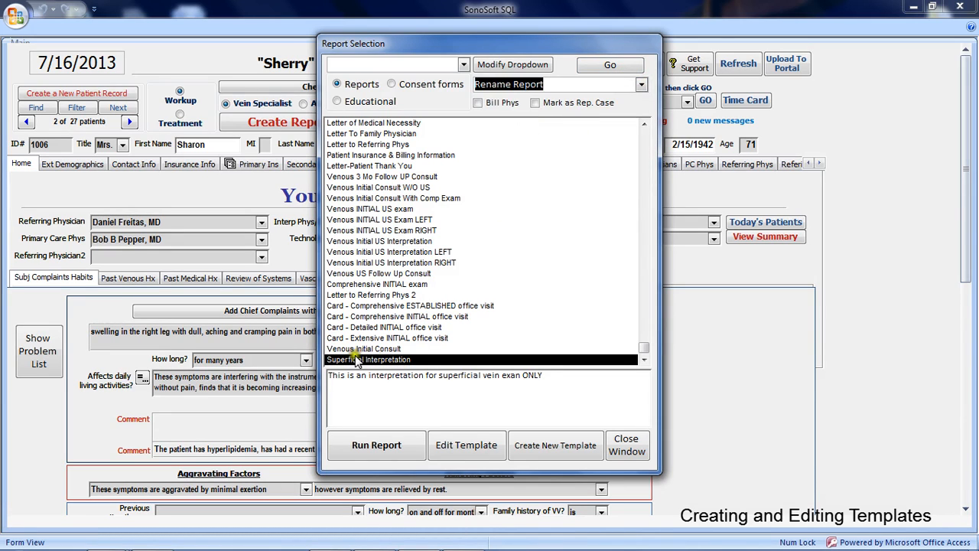
left_click(443, 390)
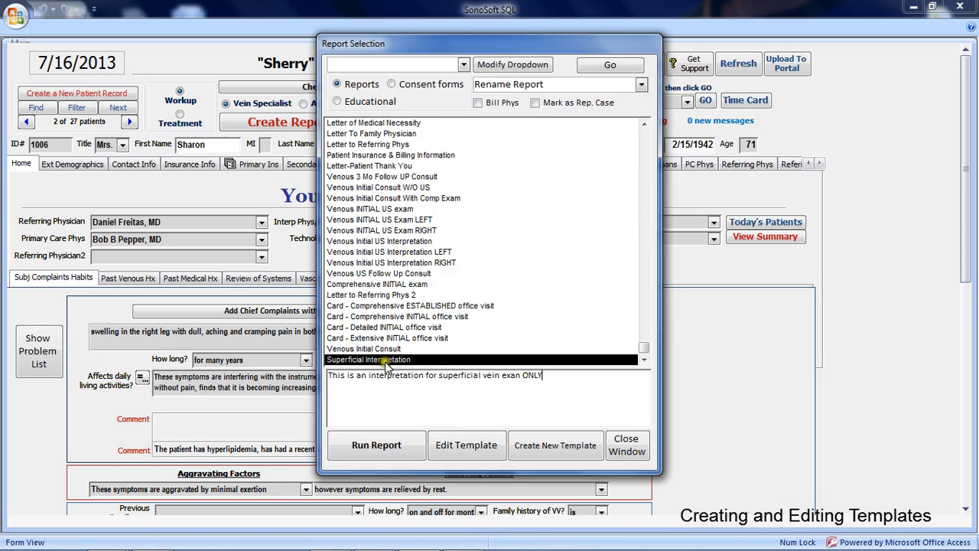
Run the Superficial Interpretation report, review its EXAMINATION paragraph and the page's header area, and close the report document
left_click(394, 448)
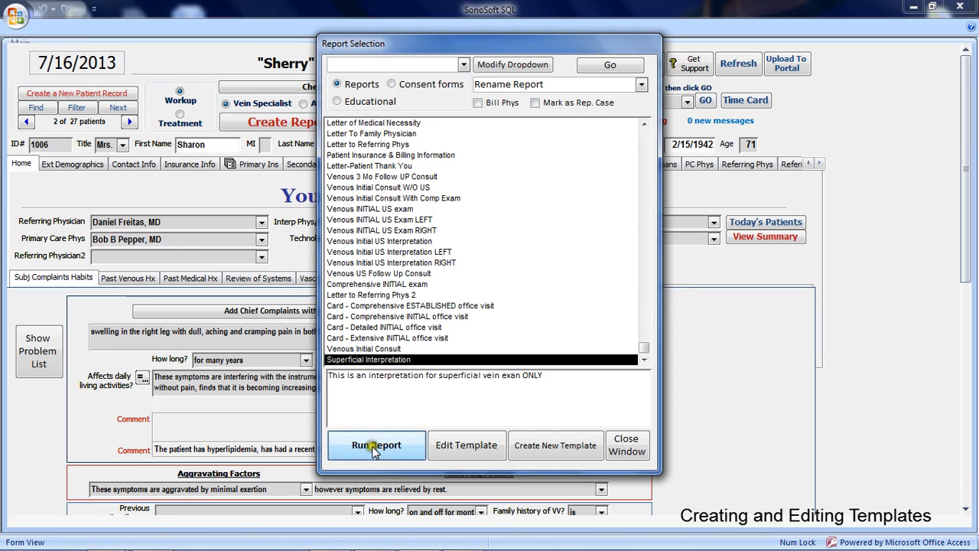
scroll(478, 413, "down", 3)
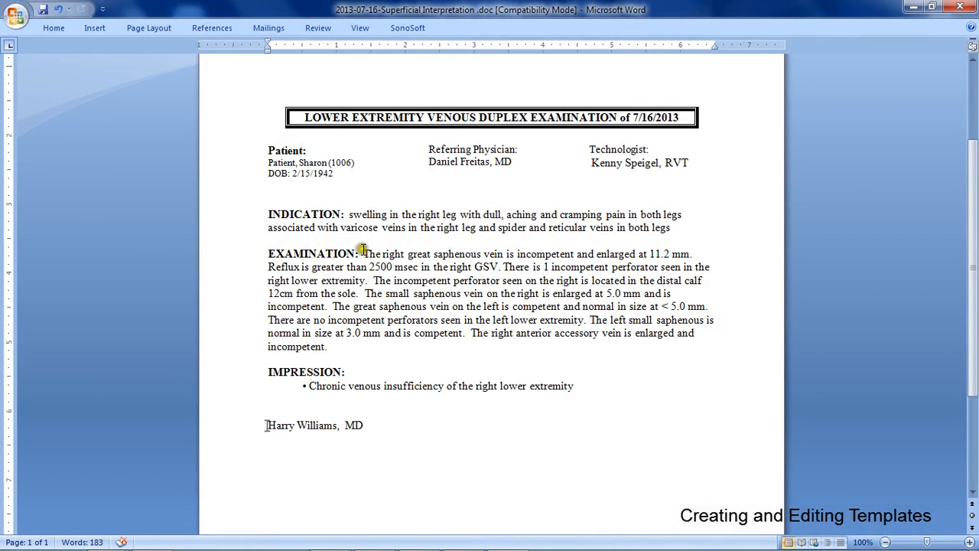
left_click_drag(357, 254, 539, 358)
left_click(551, 357)
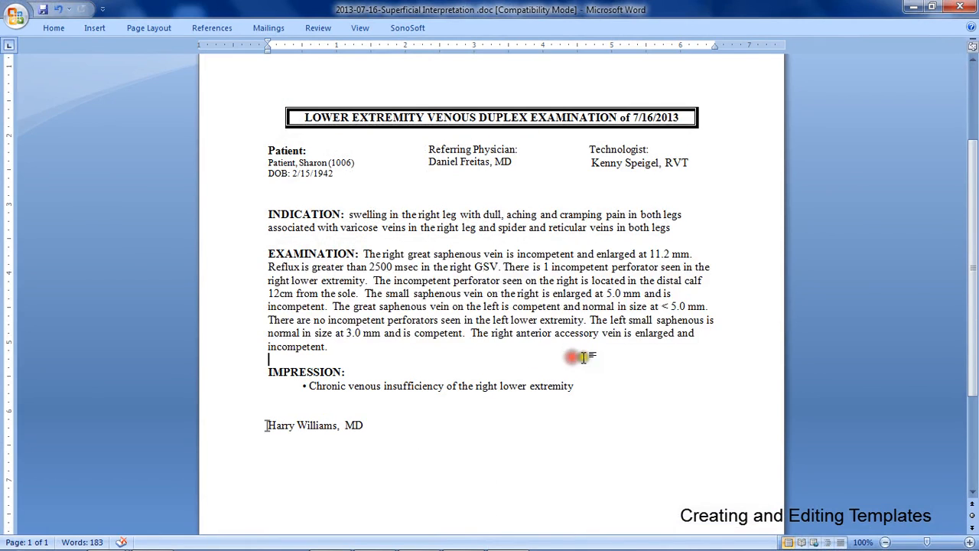
scroll(596, 353, "up", 3)
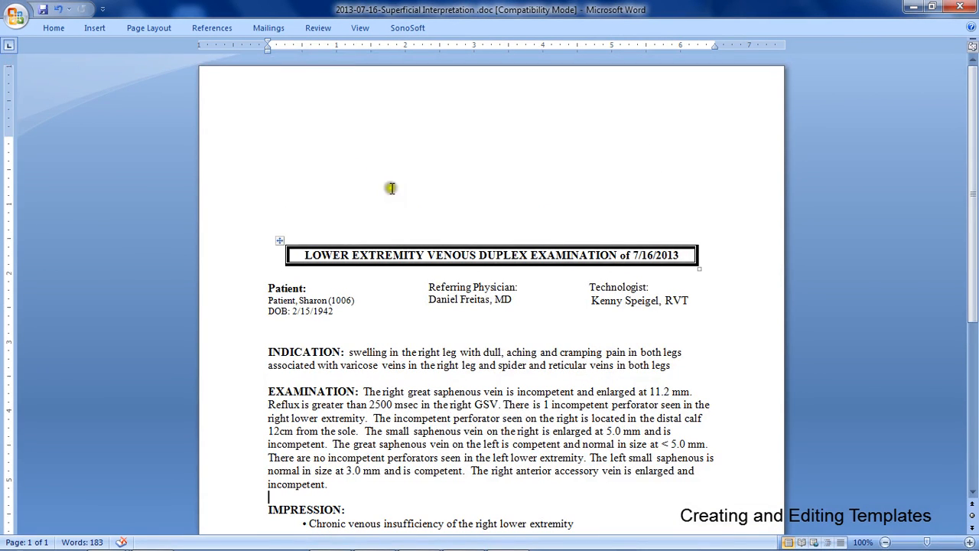
left_click(960, 7)
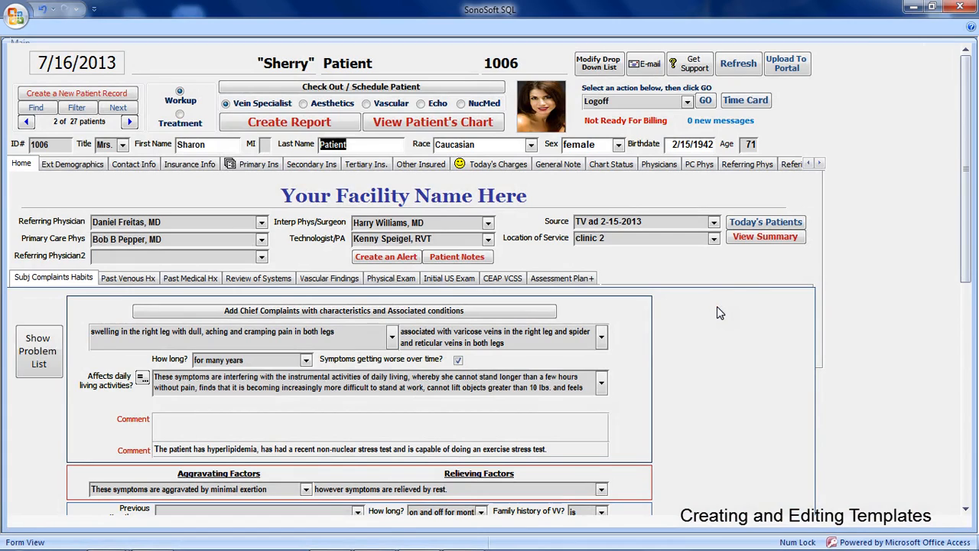